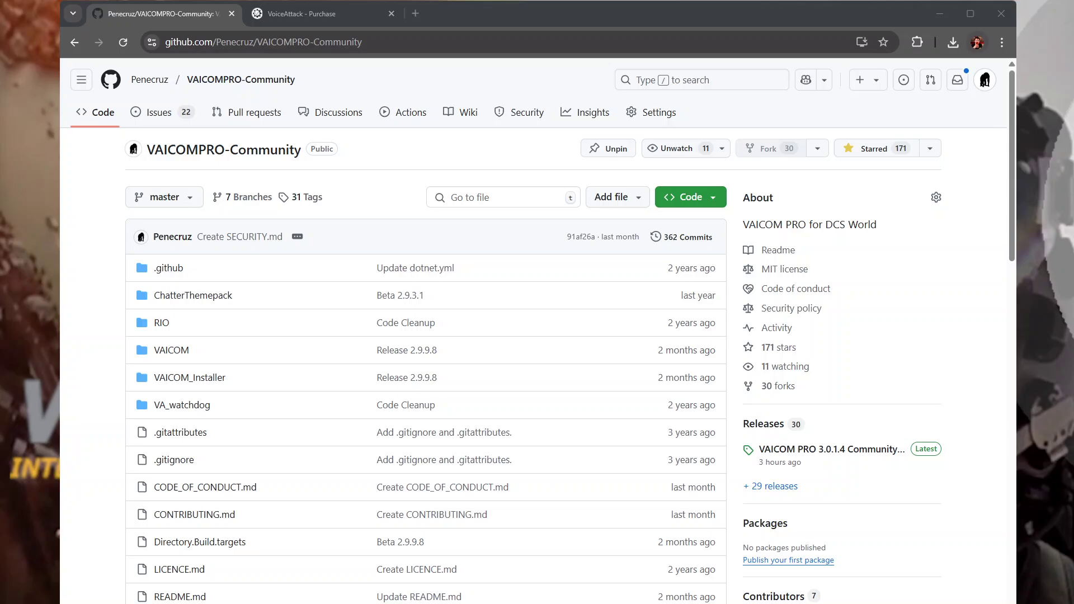
Browse the VoiceAttack website's home and purchase pages, finishing on the home page.
left_click(314, 14)
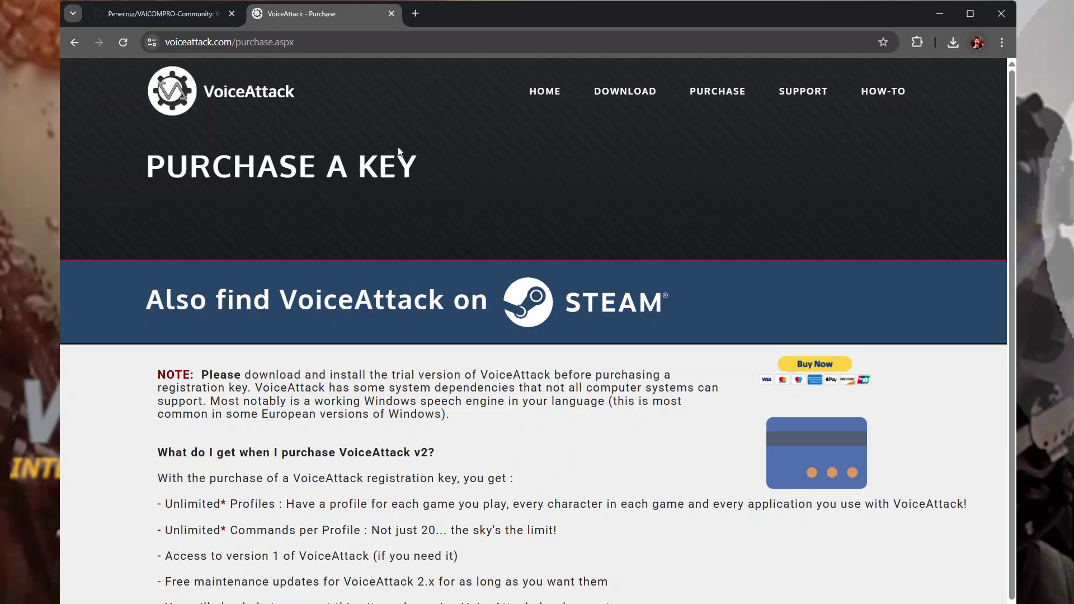
left_click(546, 93)
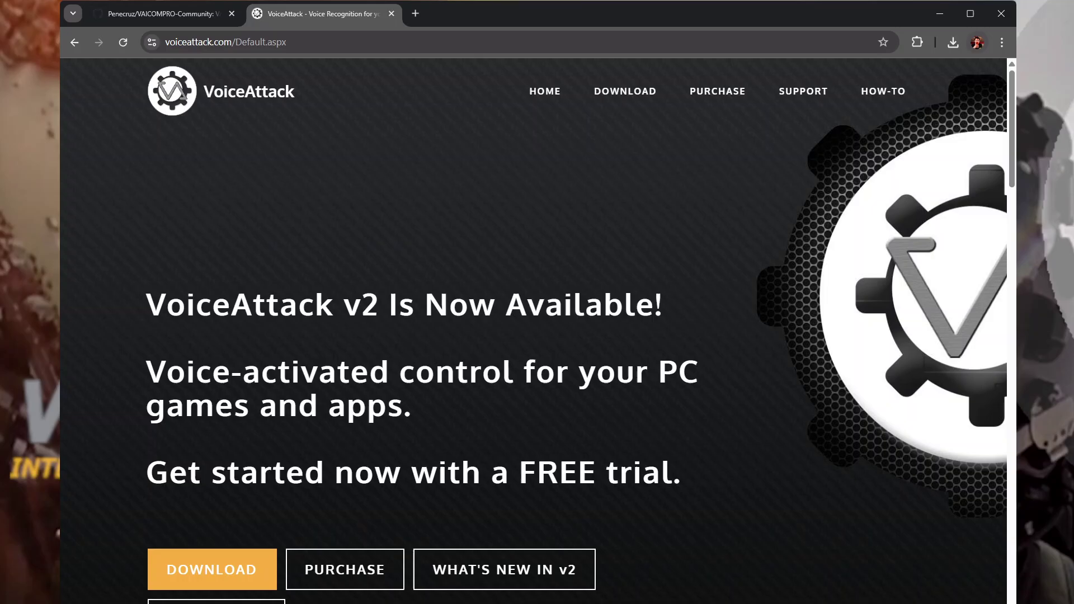
left_click(351, 575)
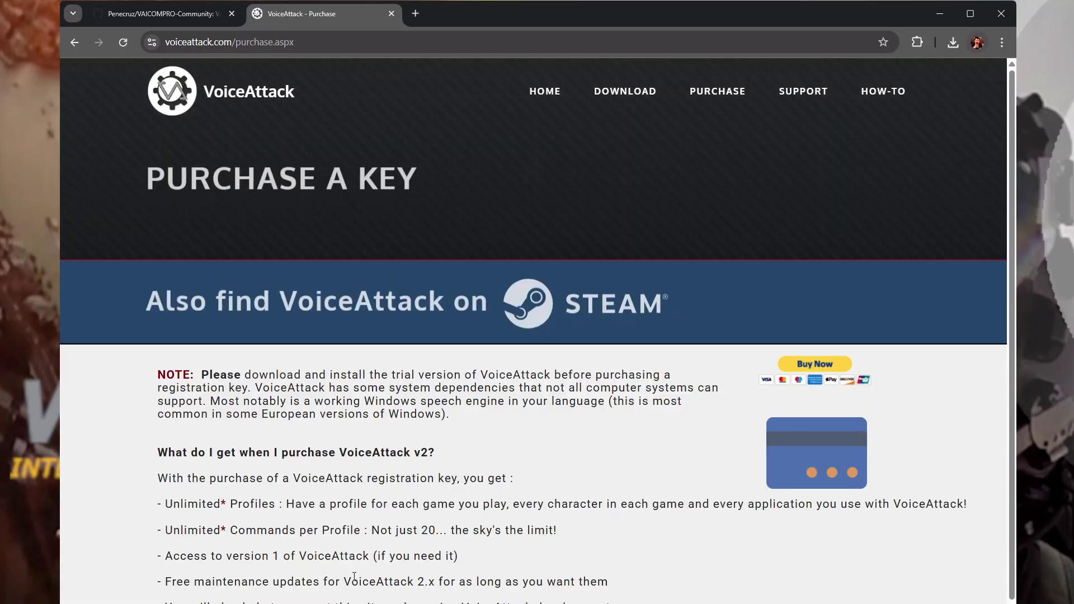
scroll(354, 576, "down", 3)
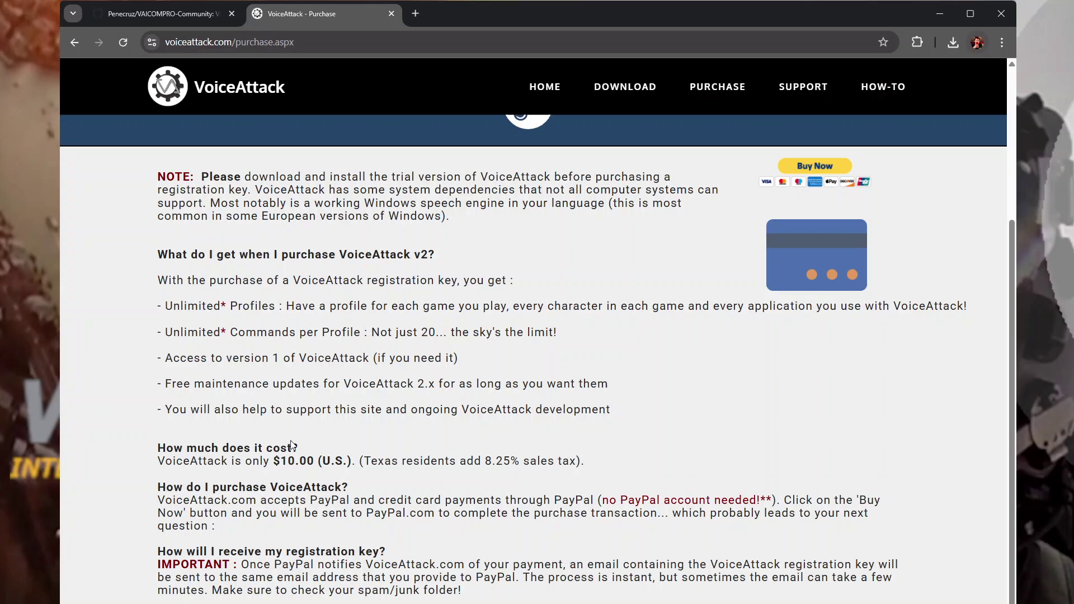
scroll(345, 482, "up", 3)
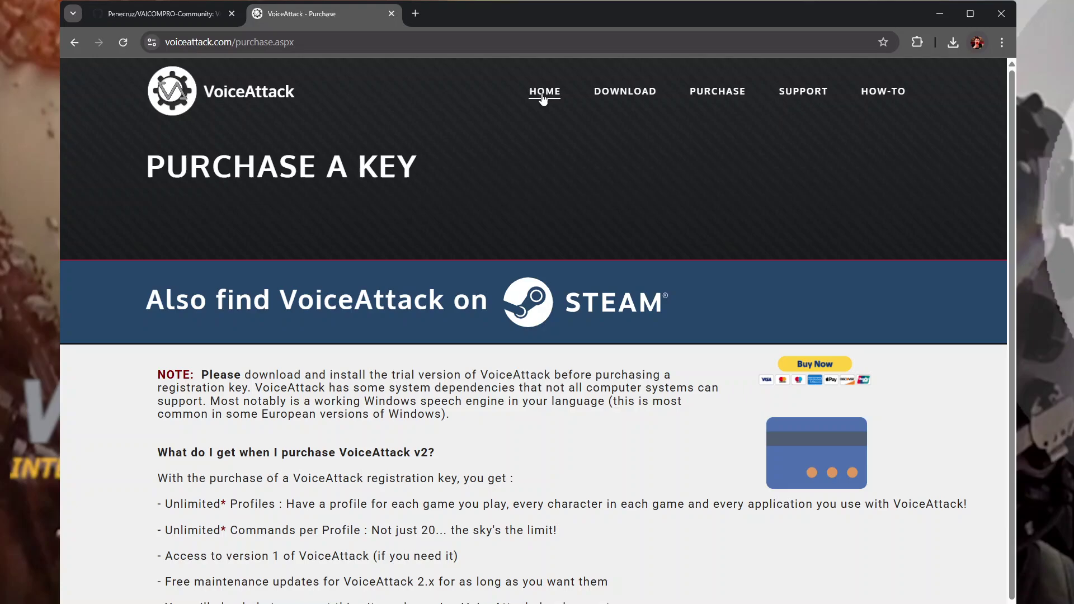
left_click(543, 94)
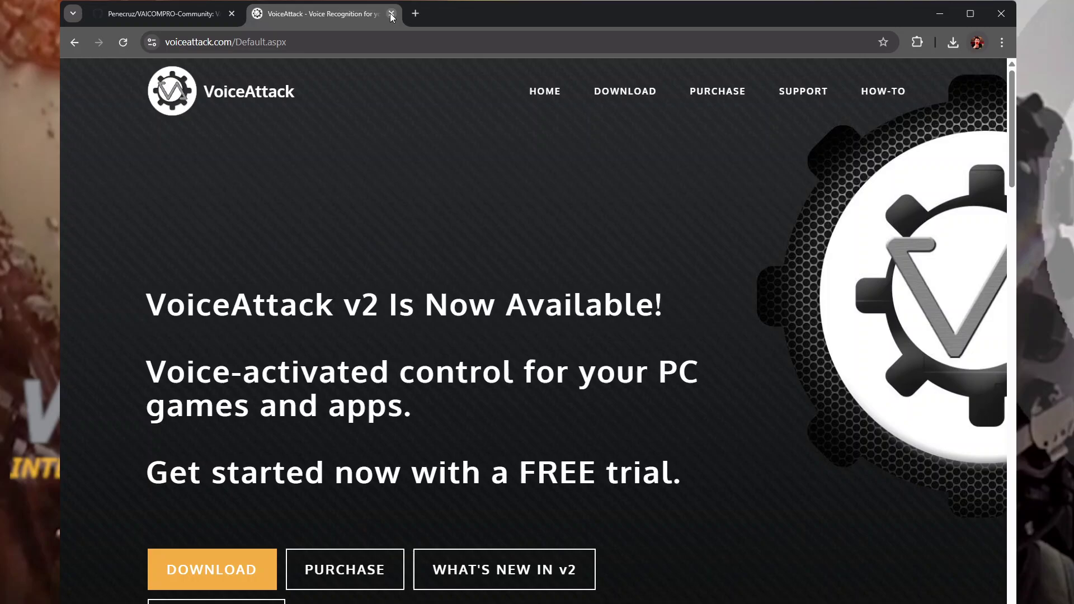
left_click(391, 14)
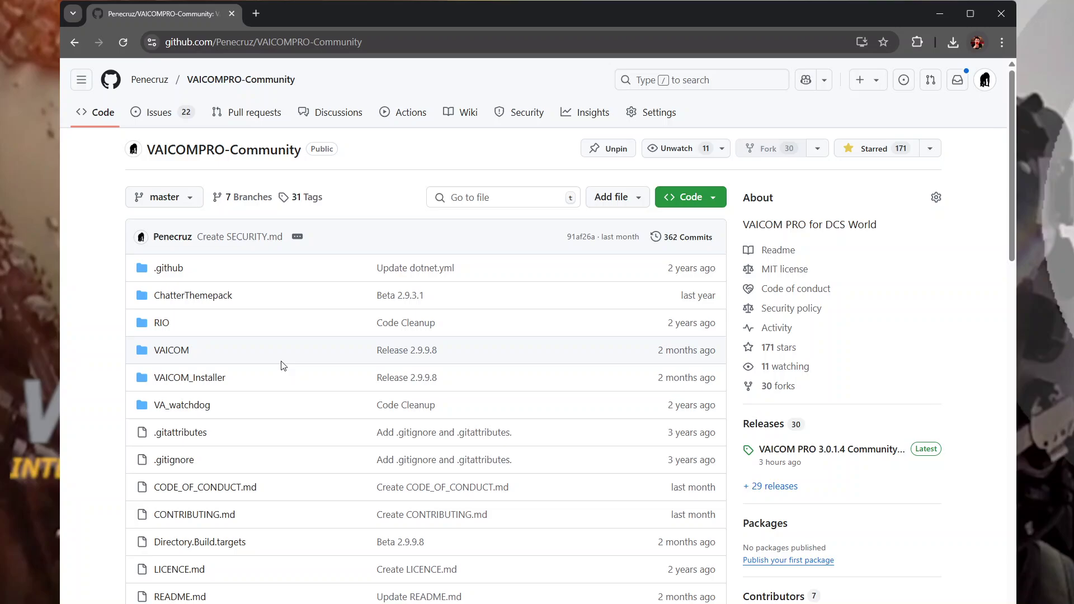
scroll(282, 367, "down", 4)
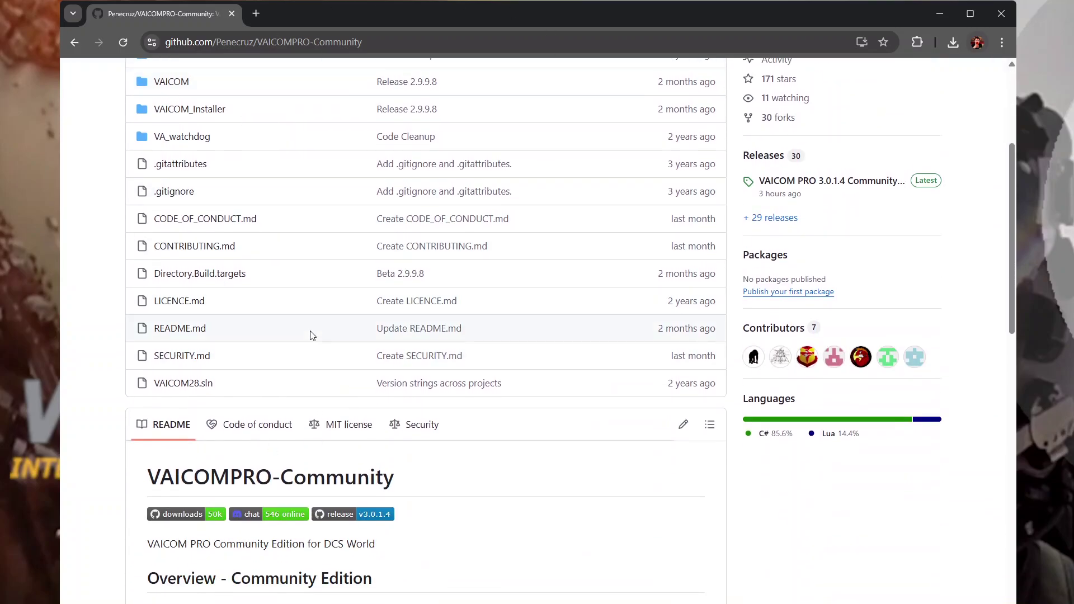
scroll(308, 347, "down", 5)
scroll(236, 475, "down", 4)
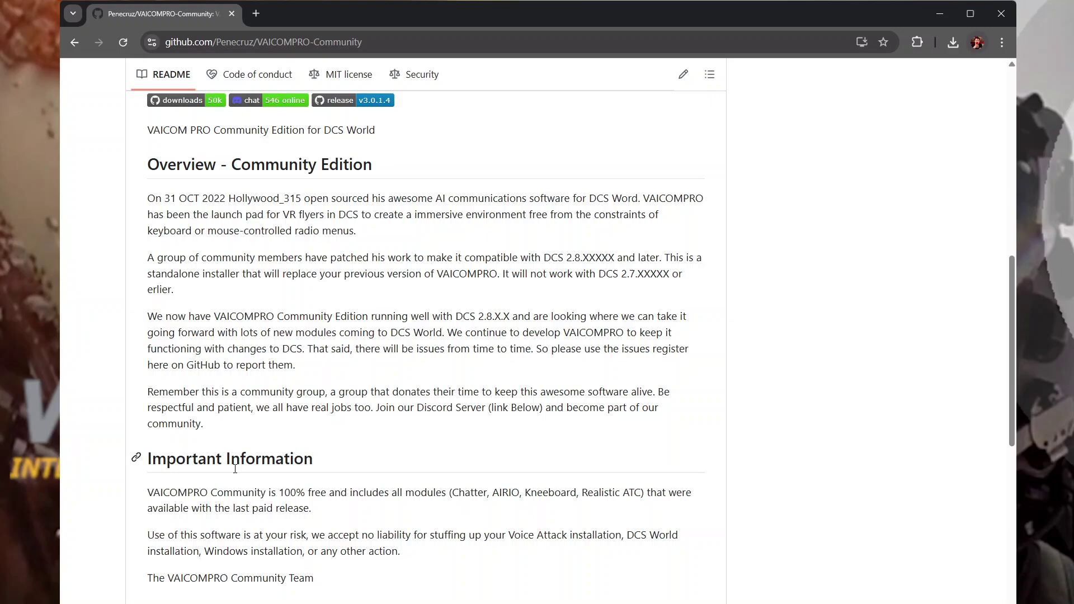
scroll(236, 475, "down", 6)
scroll(236, 478, "up", 20)
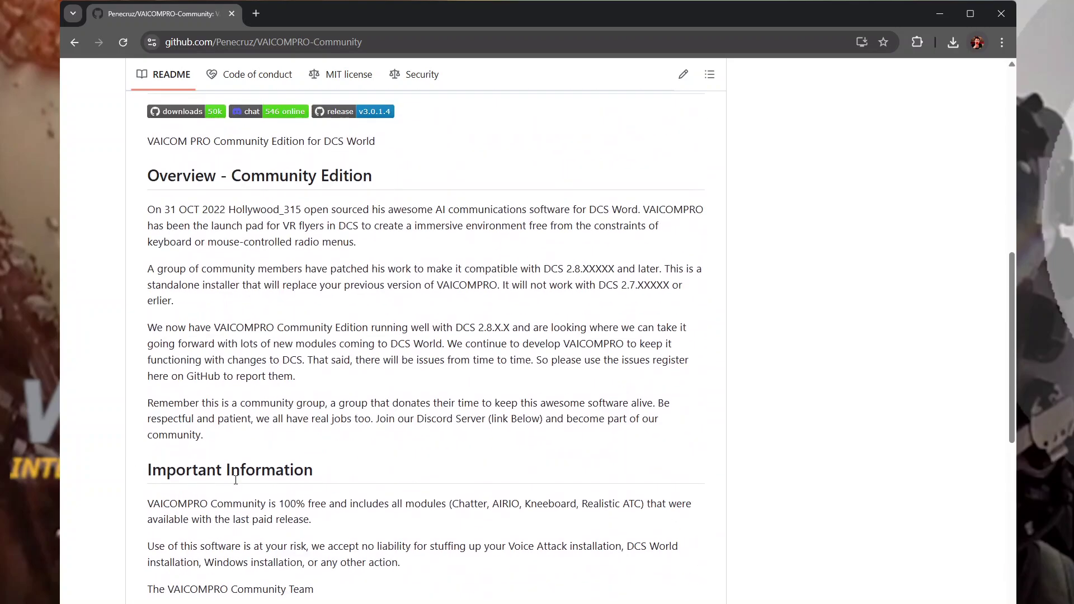
scroll(236, 479, "up", 1)
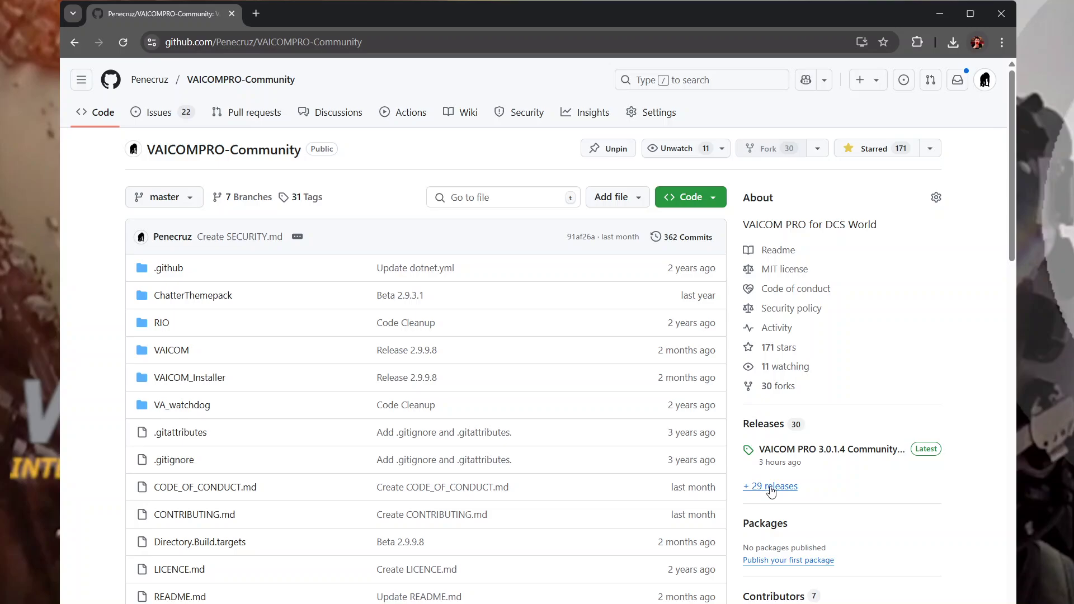
Open the VAICOM PRO 3.0.1.4 Community Edition release and scroll down to its Assets list.
left_click(807, 451)
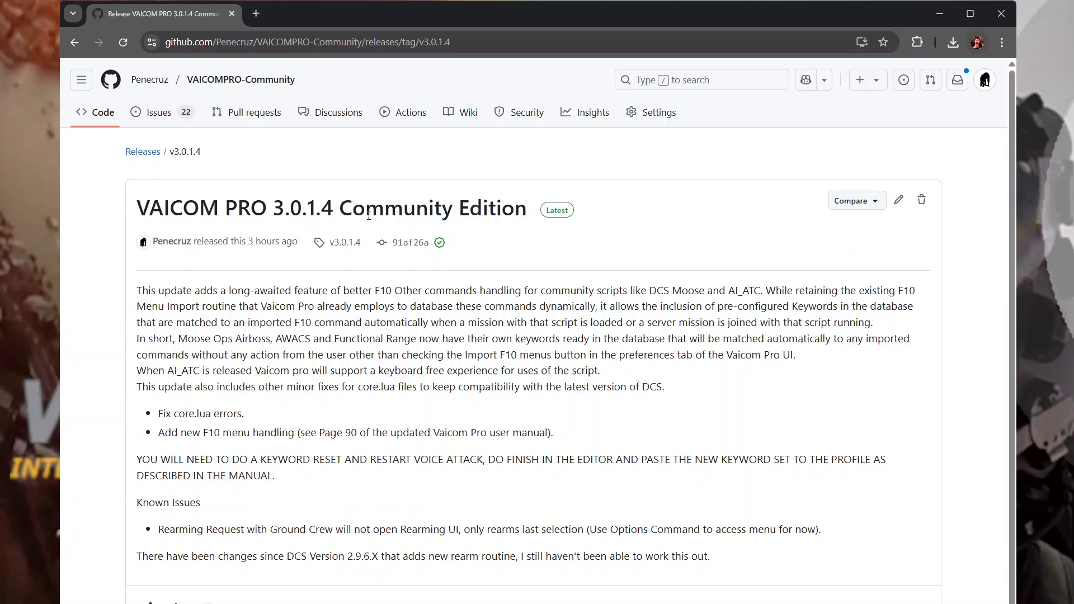
scroll(274, 389, "down", 2)
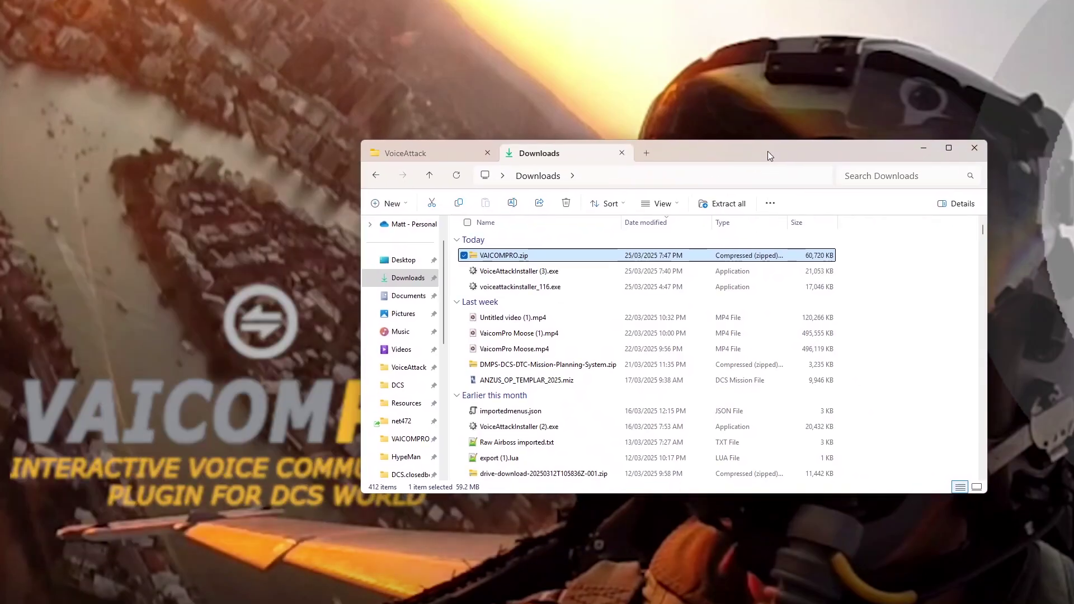
Open VAICOMPRO.zip and browse VAICOMPRO\Documentation to the Community User Manual PDF.
double_click(524, 256)
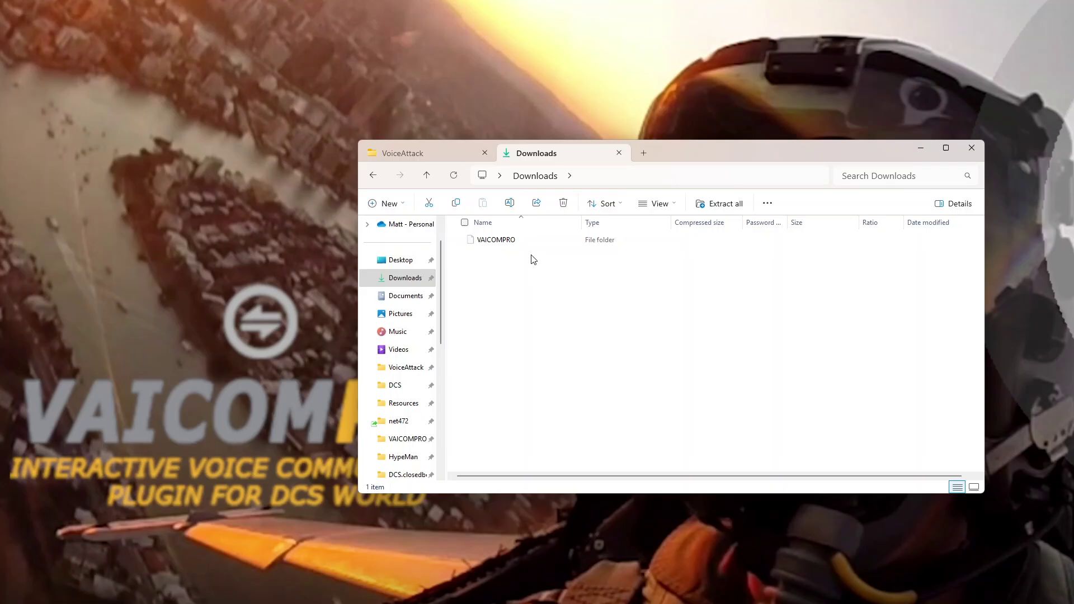
left_click(503, 239)
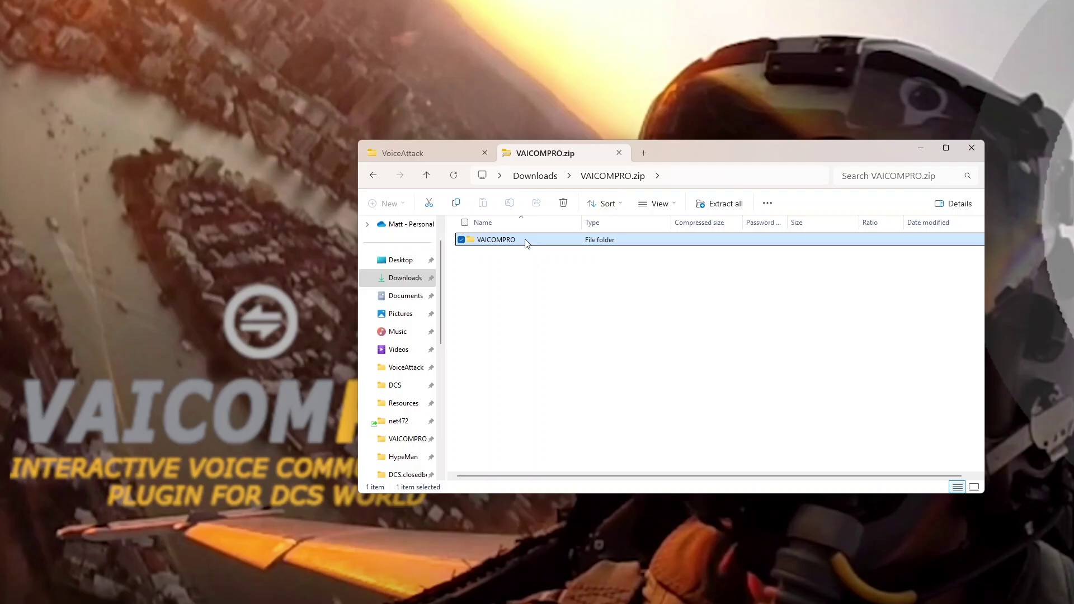
double_click(511, 242)
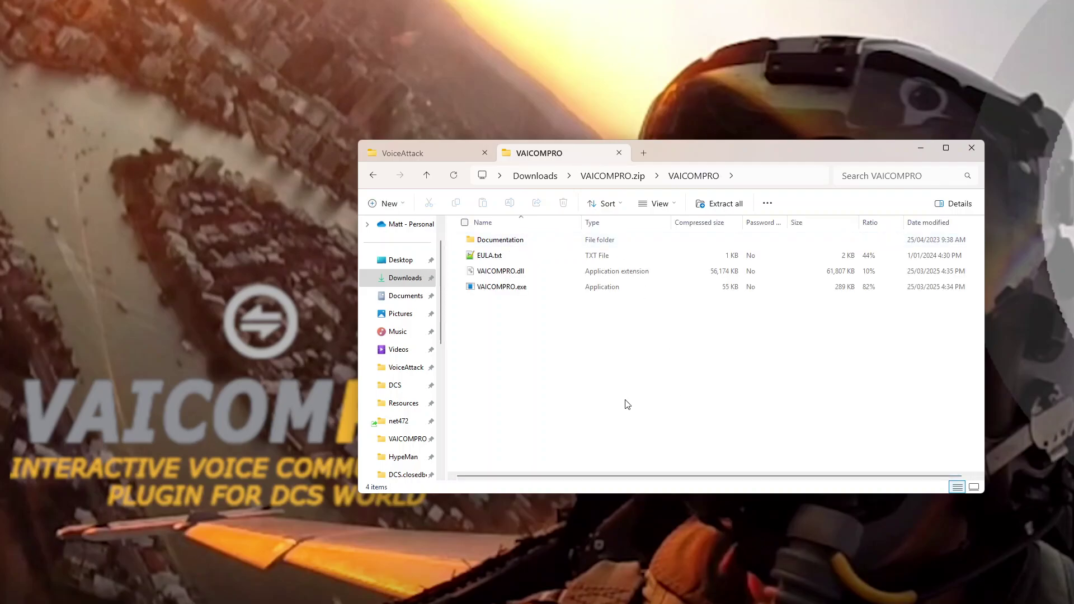
double_click(515, 242)
left_click(515, 258)
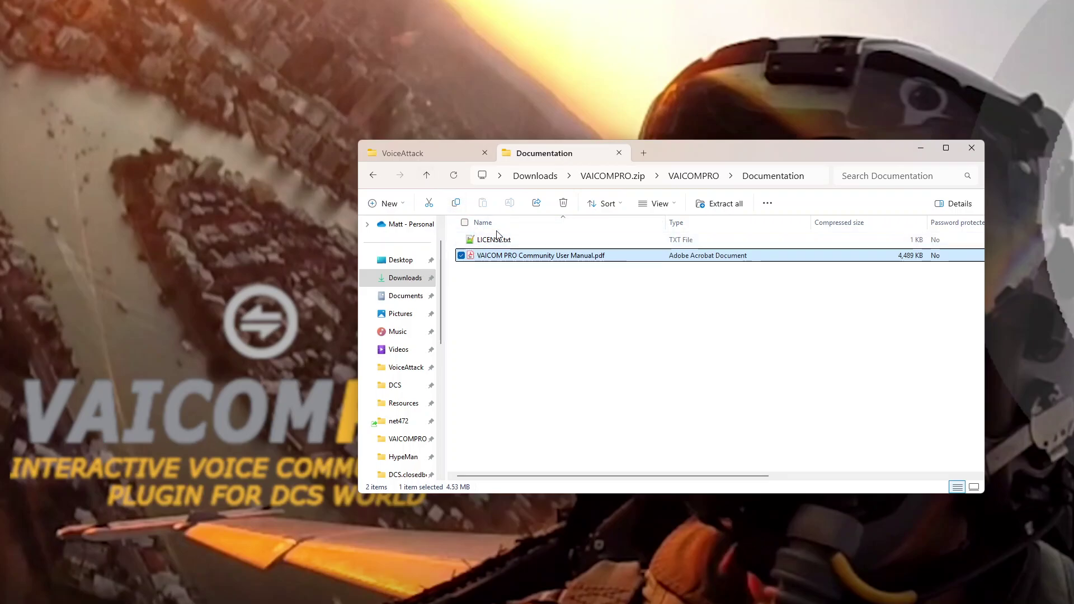
Return to the VAICOMPRO folder and look over VAICOMPRO.dll and VAICOMPRO.exe.
left_click(426, 175)
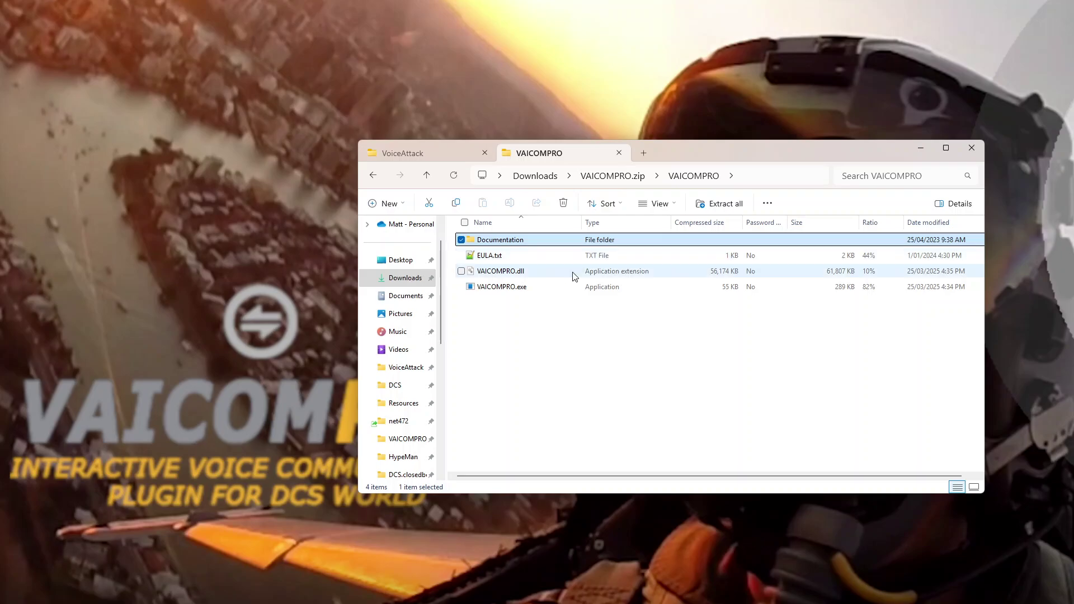
left_click(542, 271)
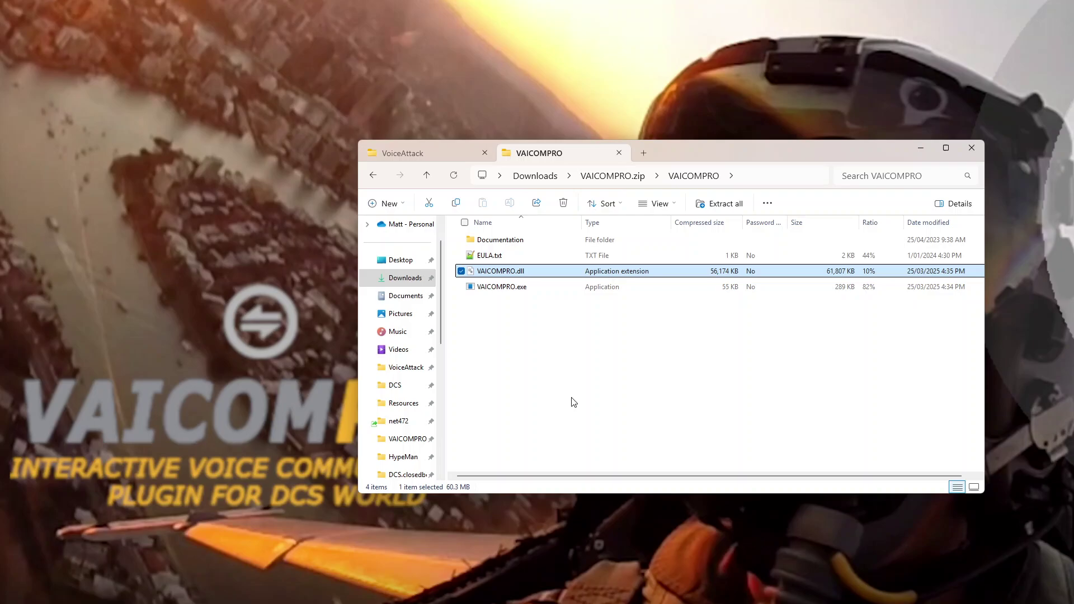
left_click(511, 290)
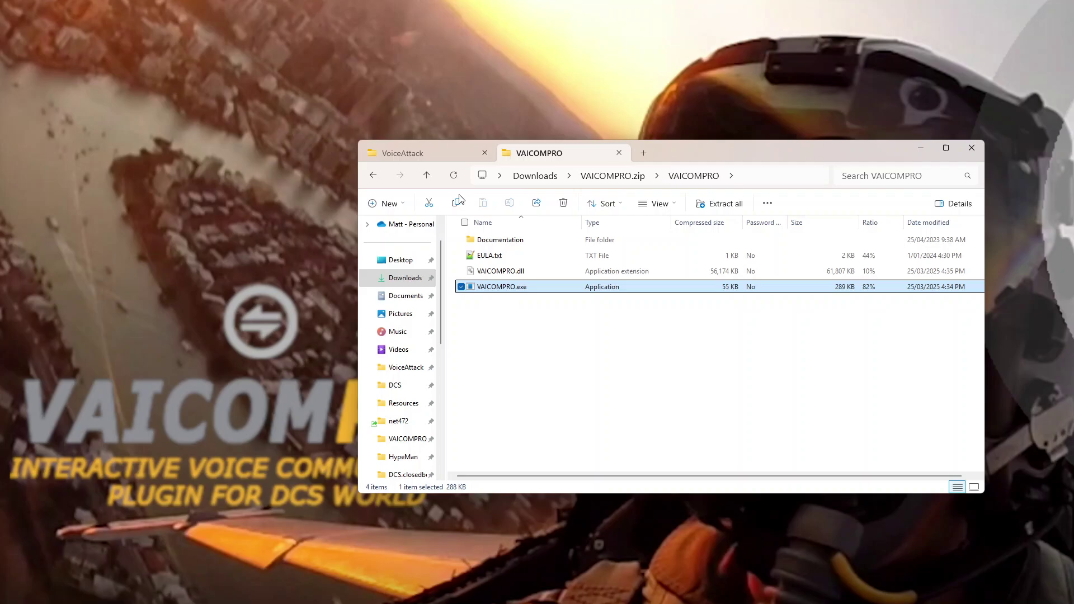
Run VoiceAttack.exe from Program Files (x86)\VoiceAttack as administrator and move its window up.
left_click(419, 149)
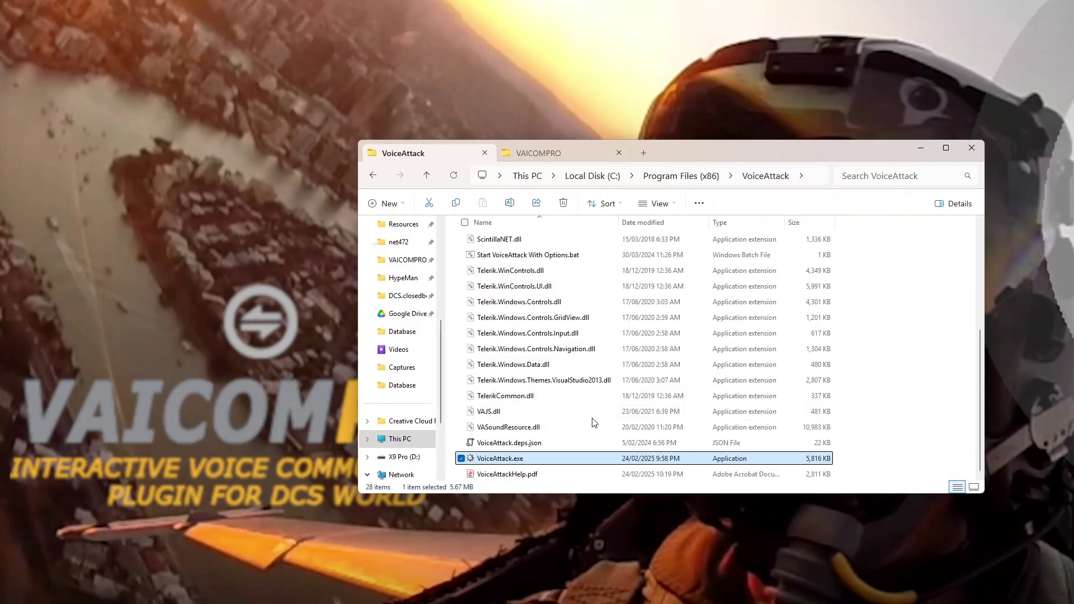
right_click(546, 458)
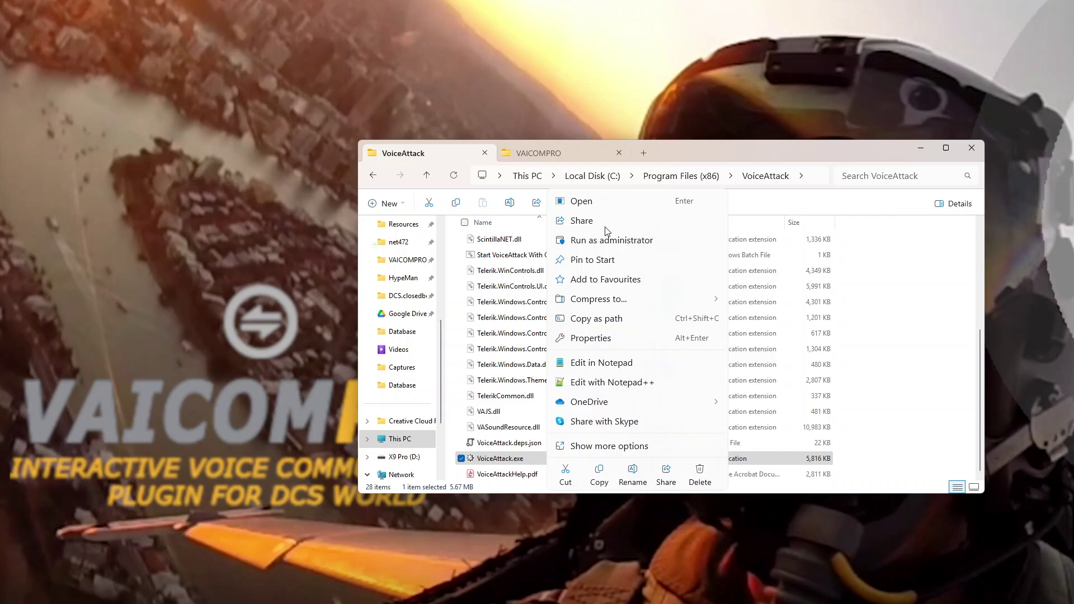
left_click(612, 240)
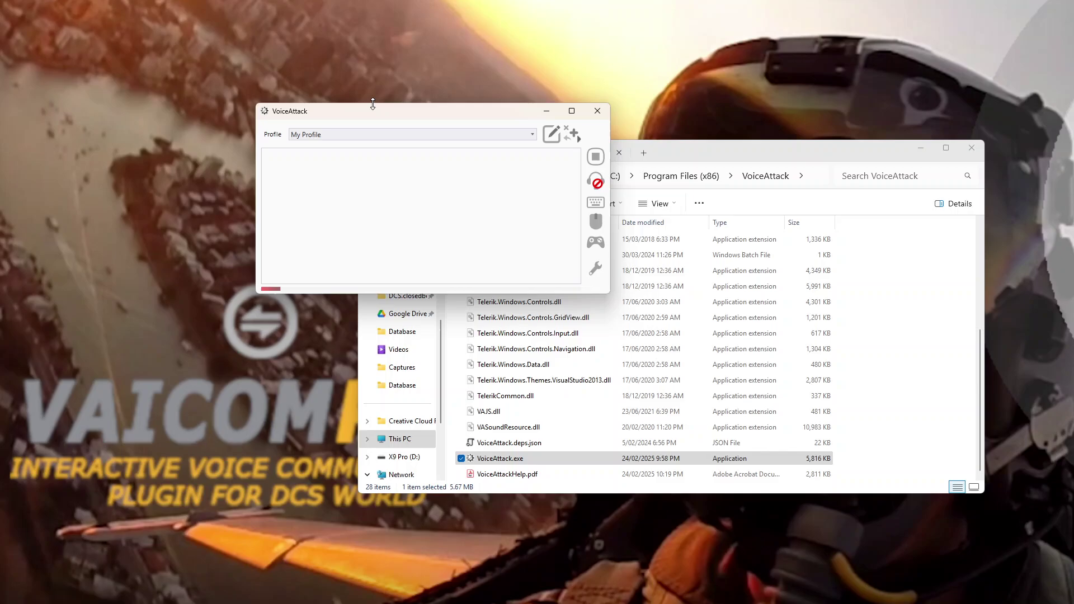
left_click_drag(391, 114, 370, 0)
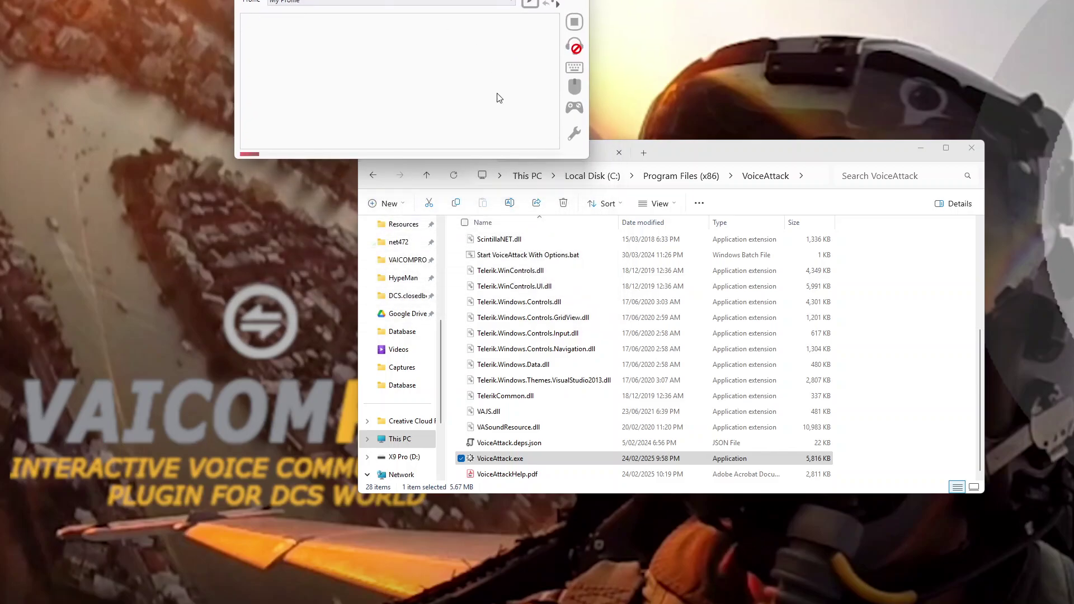
Tick Enable Plugin Support in VoiceAttack's General options and confirm the restart-pending change.
left_click(578, 136)
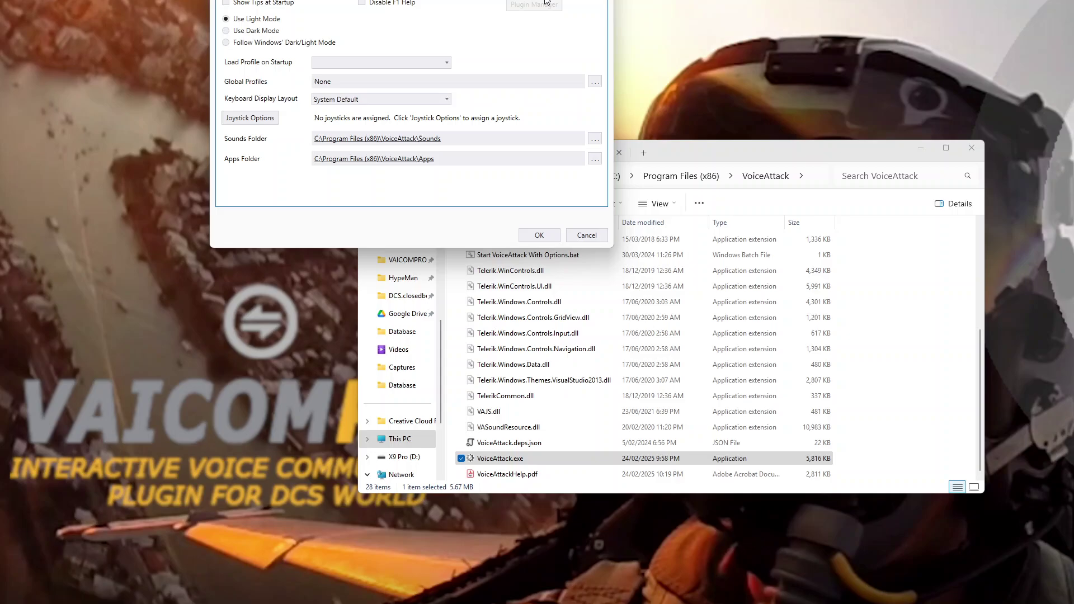
left_click_drag(471, 1, 403, 109)
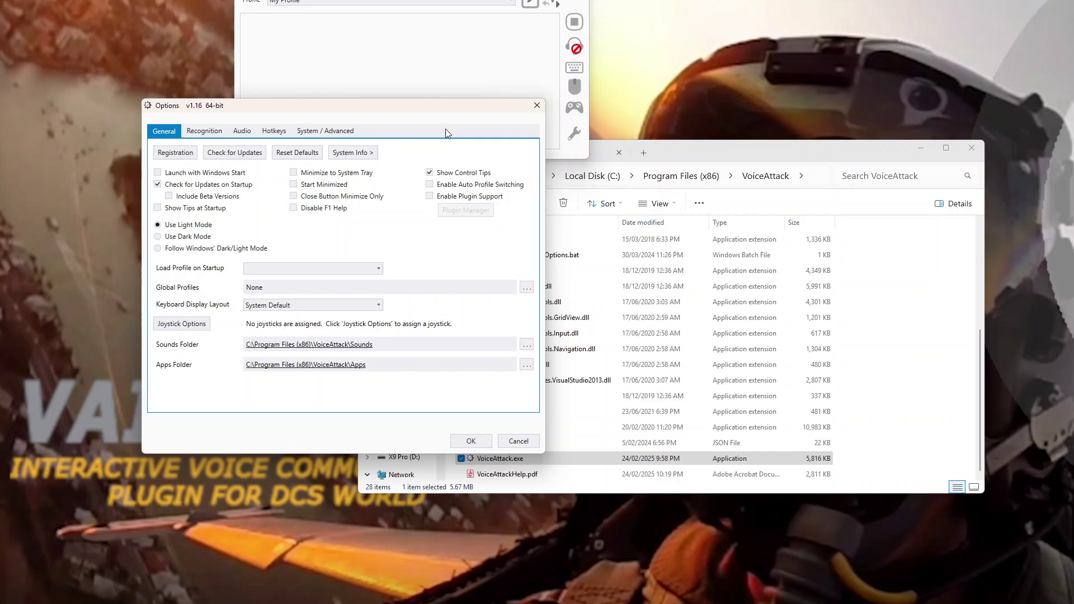
left_click(429, 197)
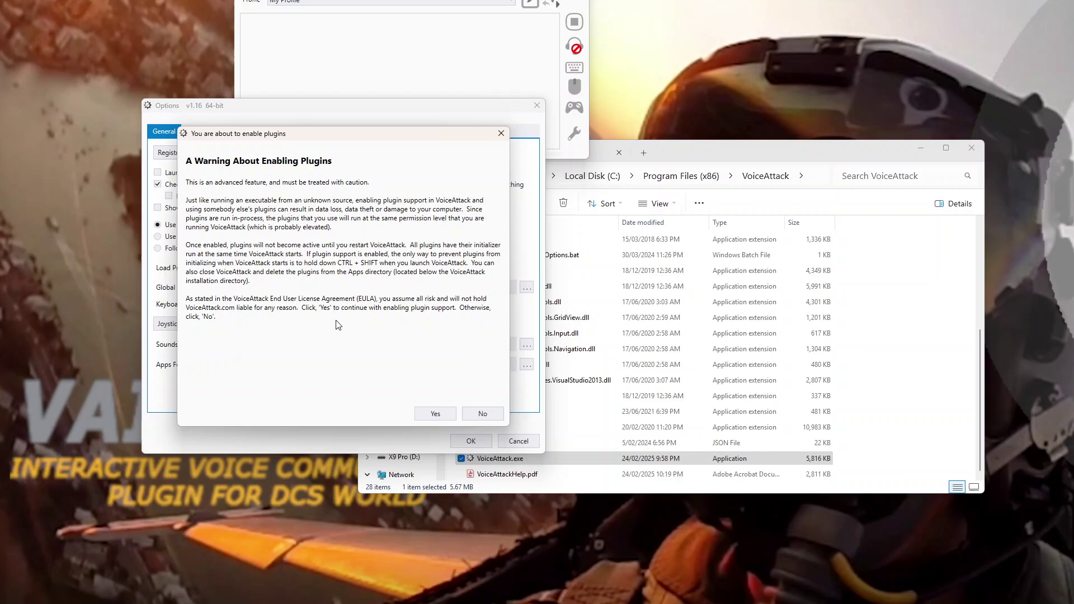
left_click(436, 414)
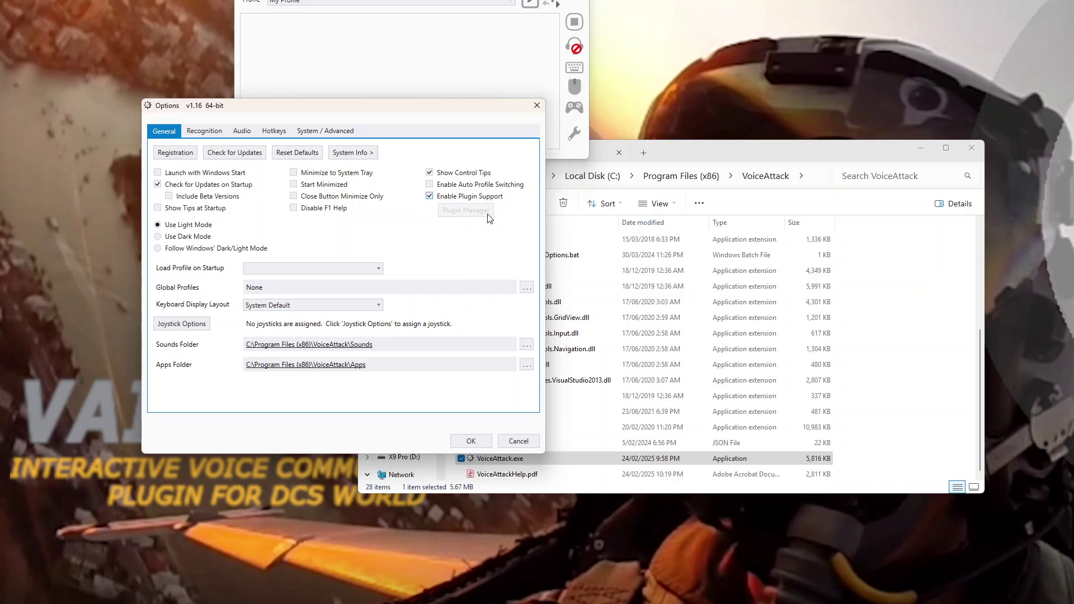
left_click(473, 442)
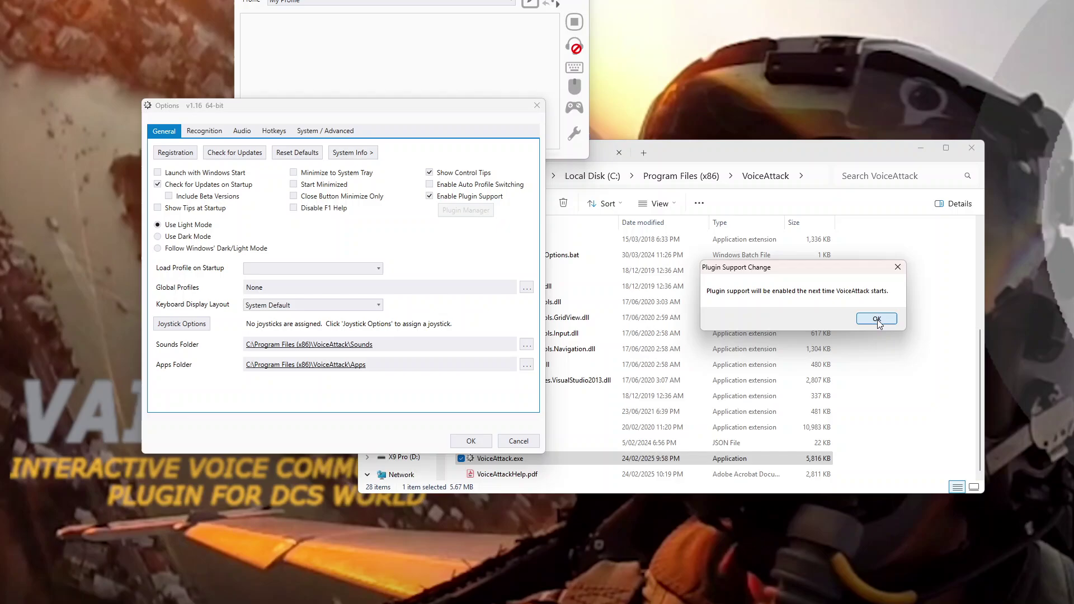
left_click(878, 319)
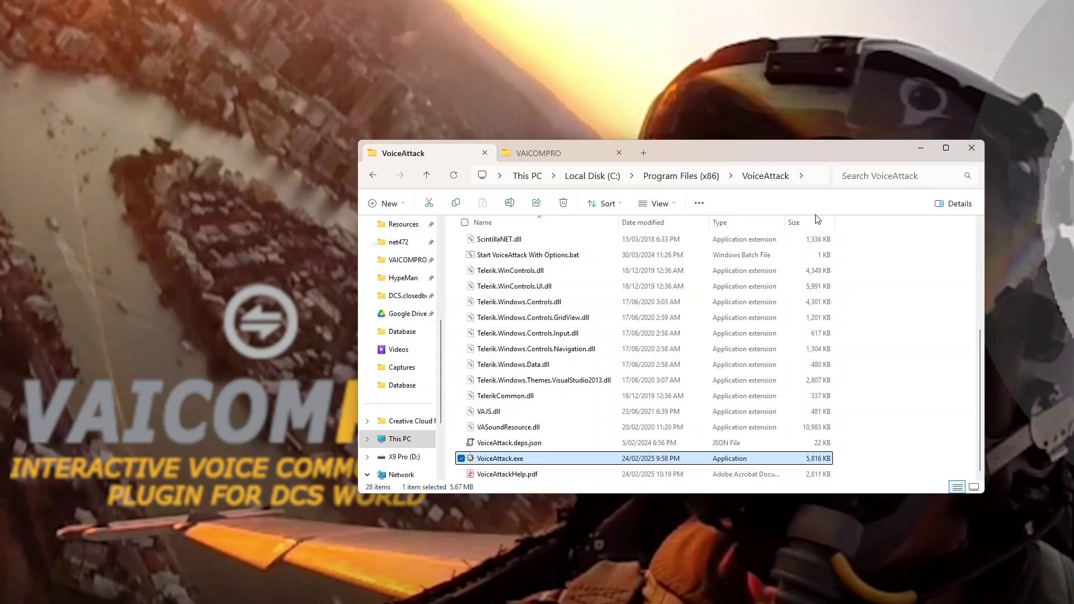
Copy the VAICOMPRO folder from the top level of VAICOMPRO.zip.
left_click(529, 158)
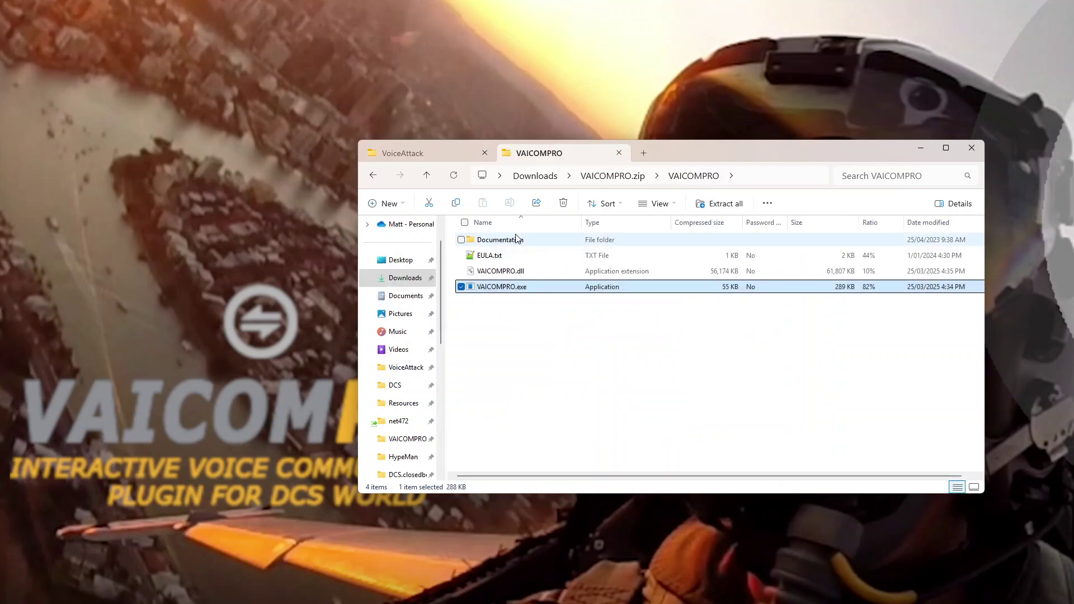
left_click(635, 175)
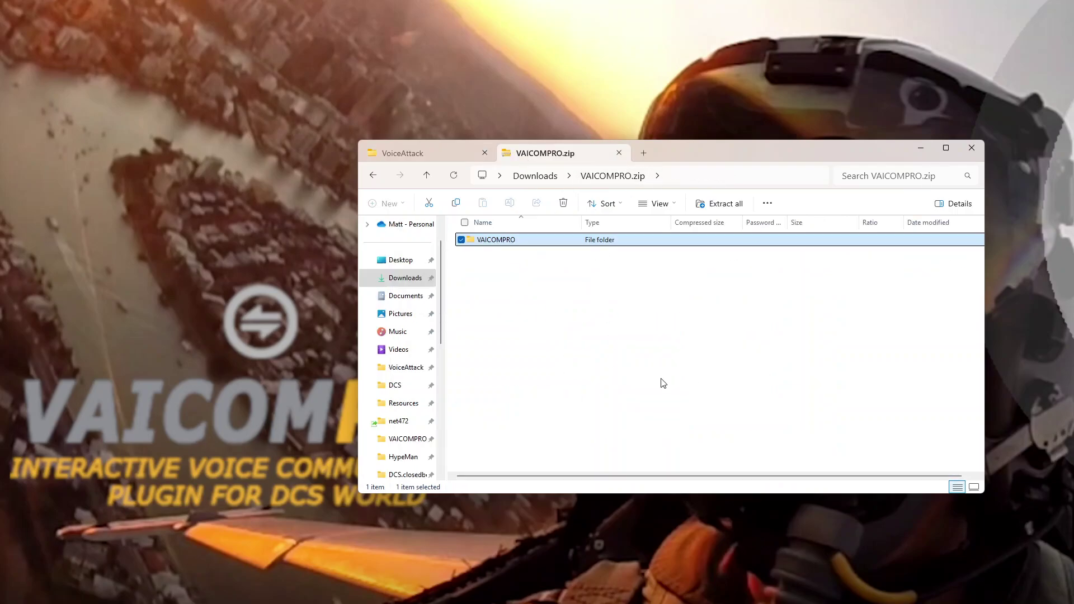
right_click(549, 244)
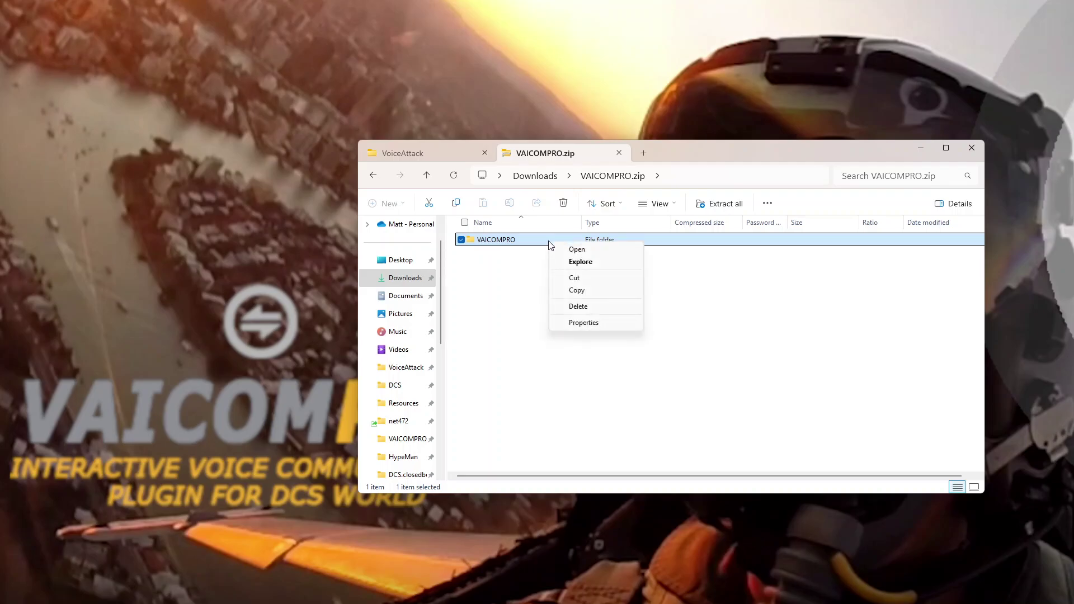
left_click(589, 289)
Paste VAICOMPRO into VoiceAttack's Apps folder, granting administrator permission.
left_click(442, 150)
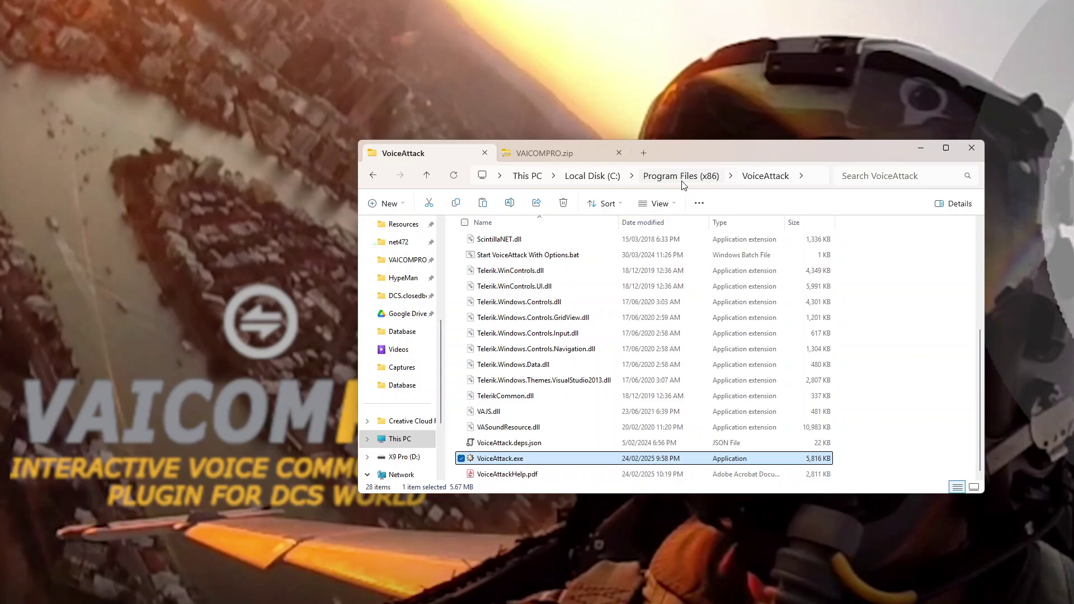
scroll(668, 381, "up", 5)
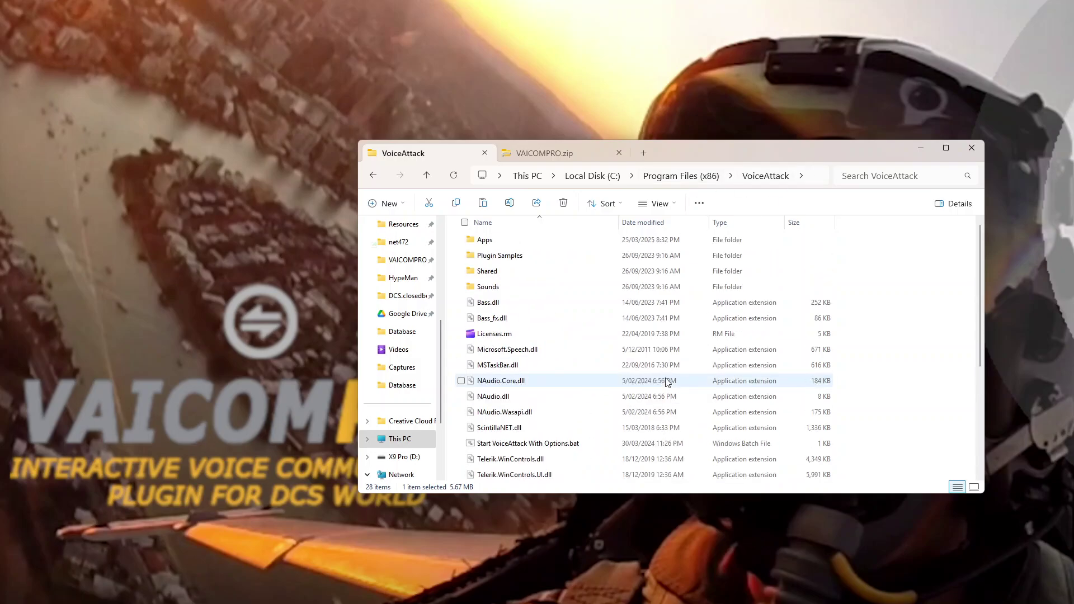
double_click(517, 241)
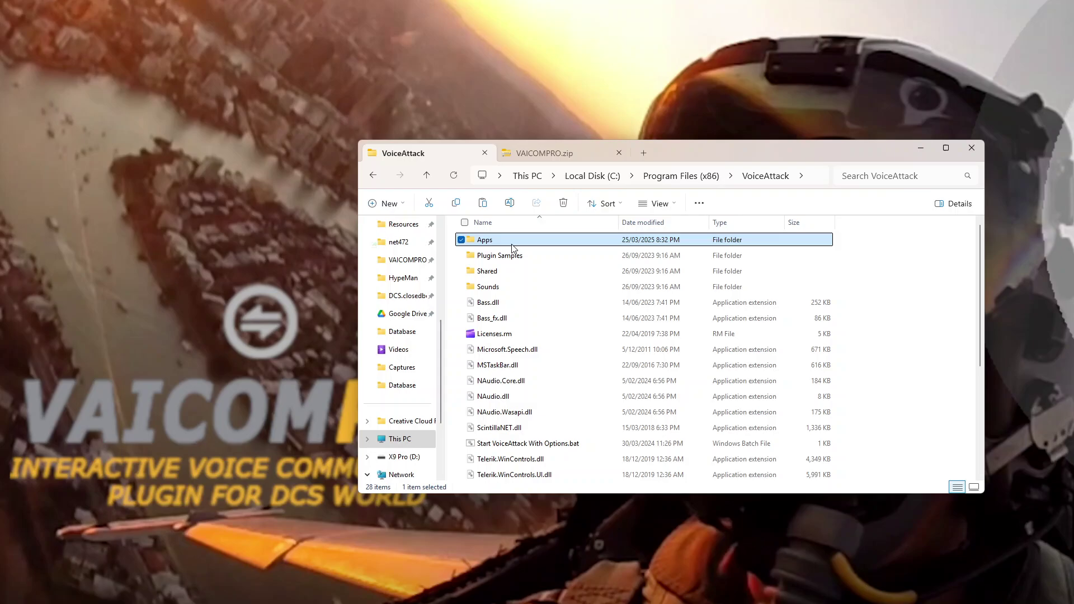
right_click(510, 288)
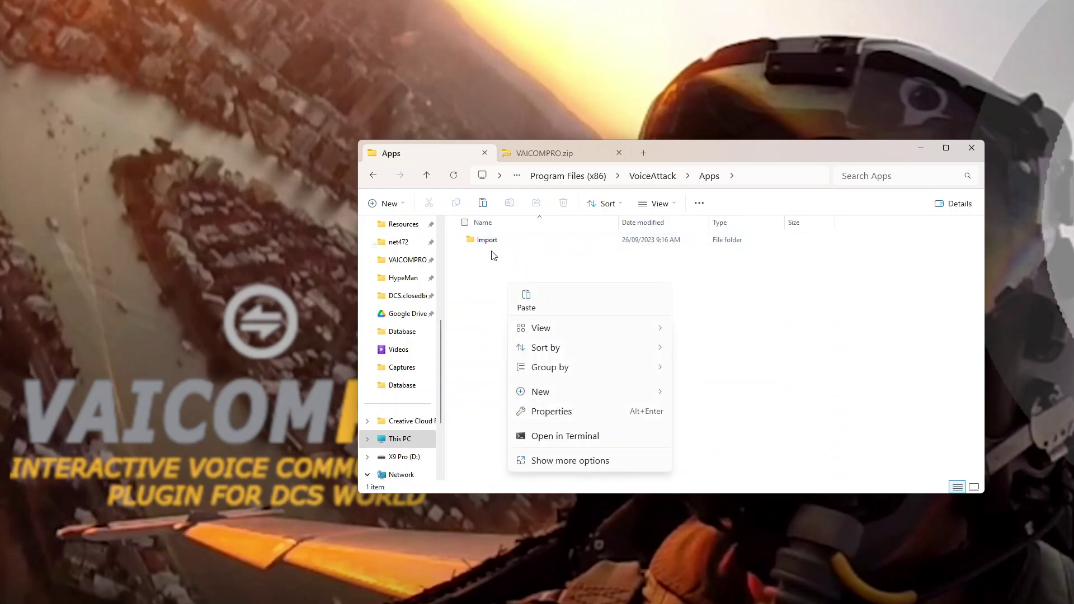
left_click(526, 295)
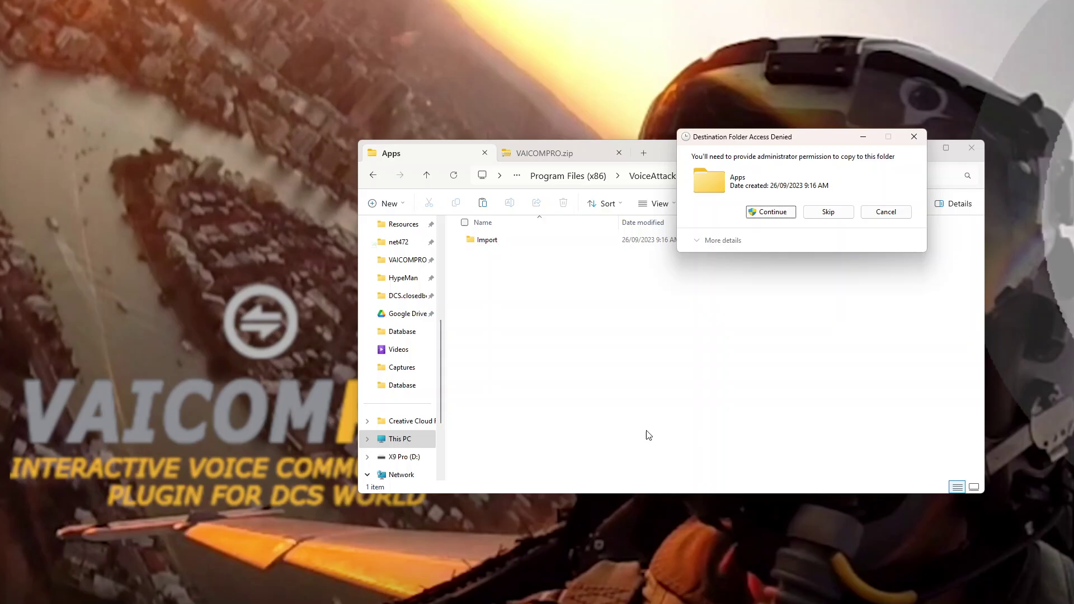
left_click(756, 215)
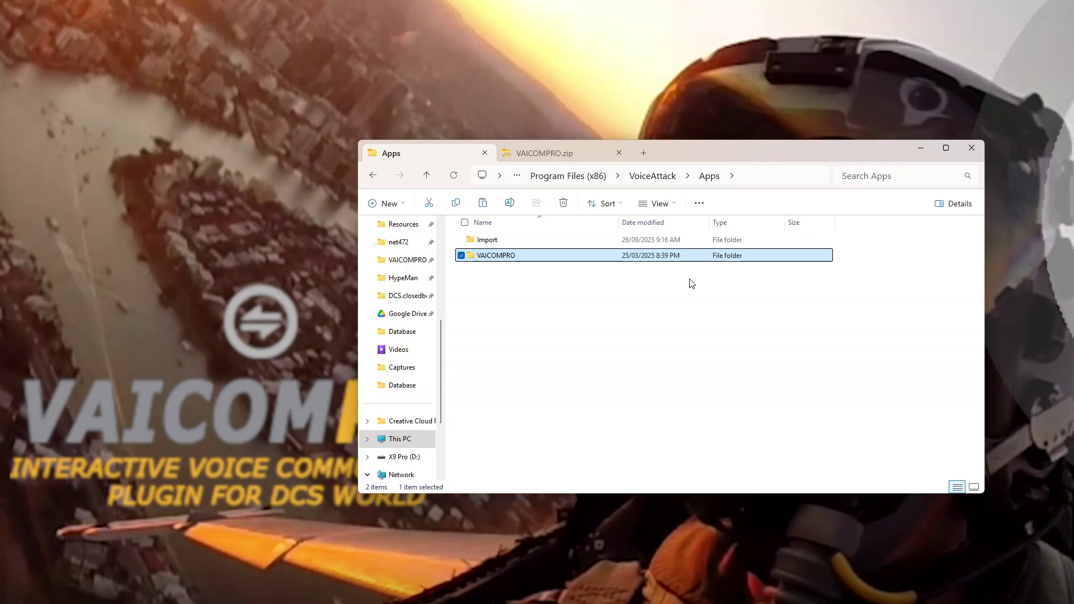
Relaunch VoiceAttack.exe as administrator from the VoiceAttack install folder.
key("alt+Up")
scroll(559, 442, "down", 5)
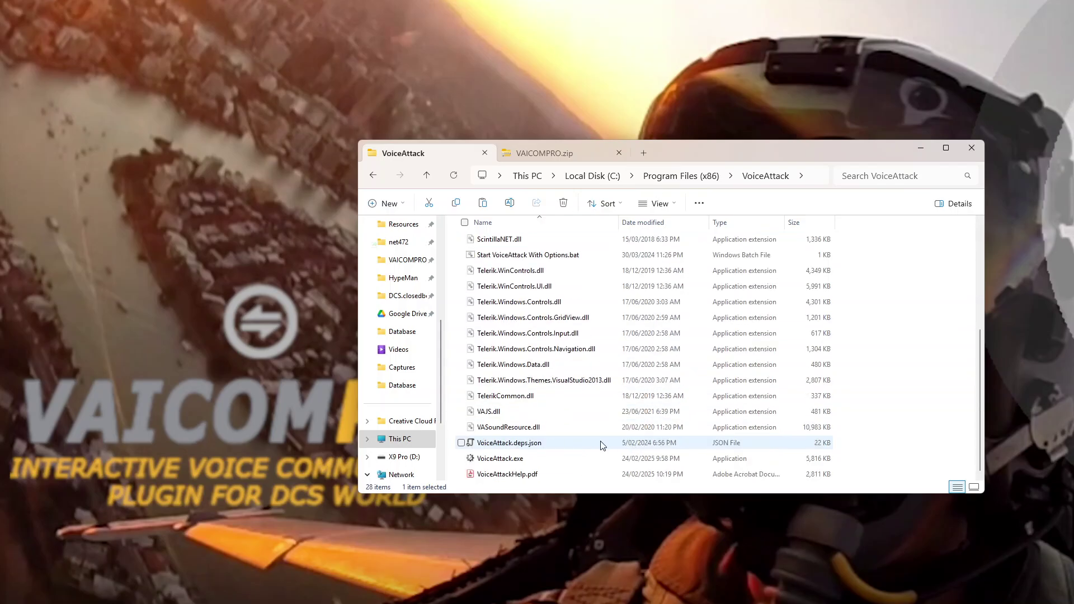
left_click(519, 459)
right_click(519, 460)
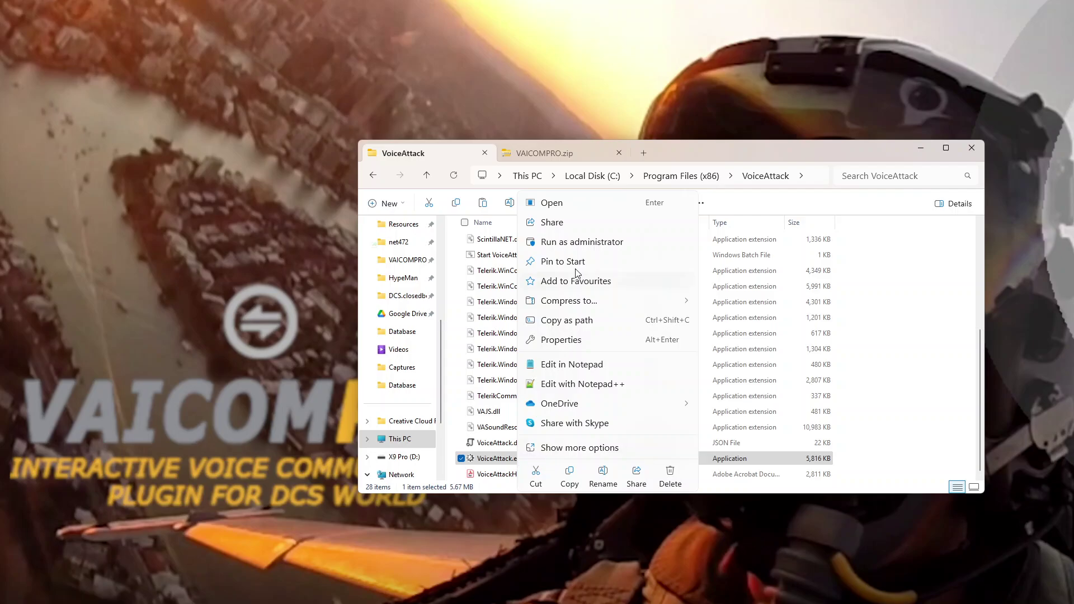
left_click(576, 242)
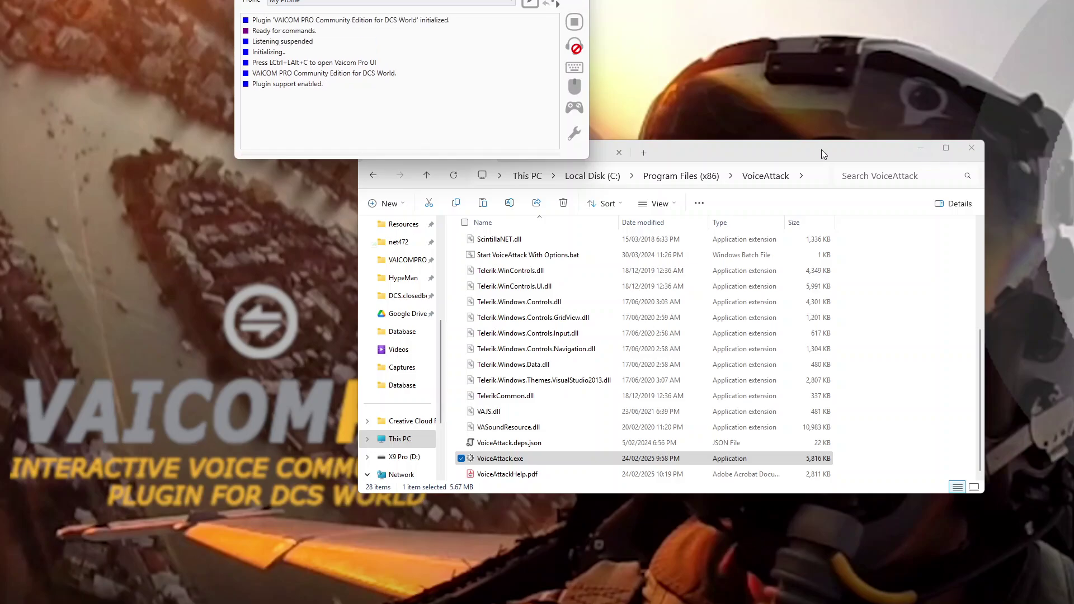
Minimize File Explorer, center VoiceAttack, and check the available profiles without changing them.
left_click_drag(822, 149, 792, 256)
left_click(889, 254)
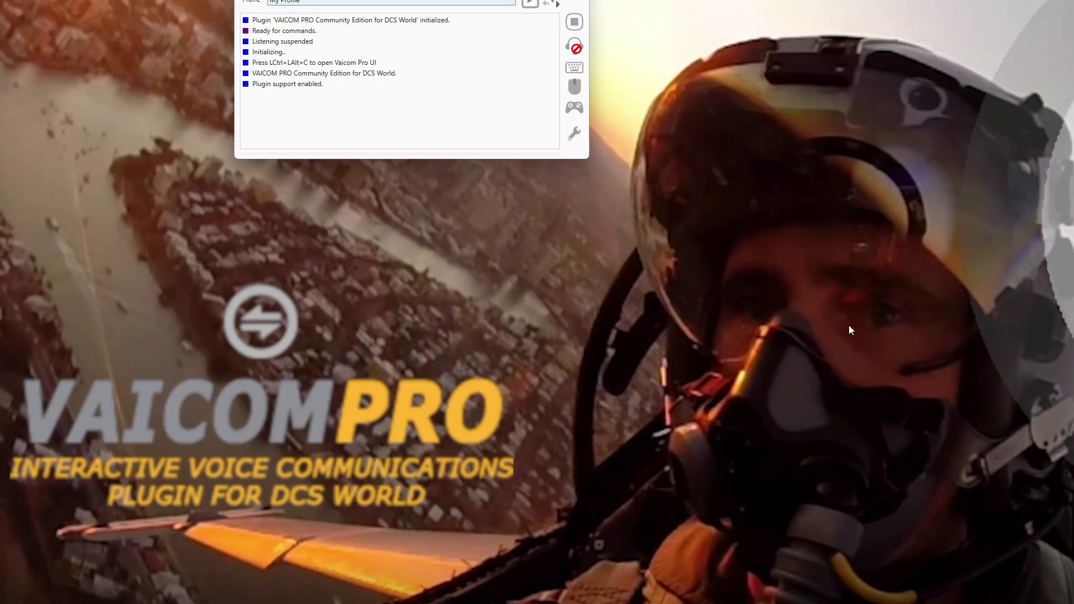
left_click_drag(392, 2, 439, 234)
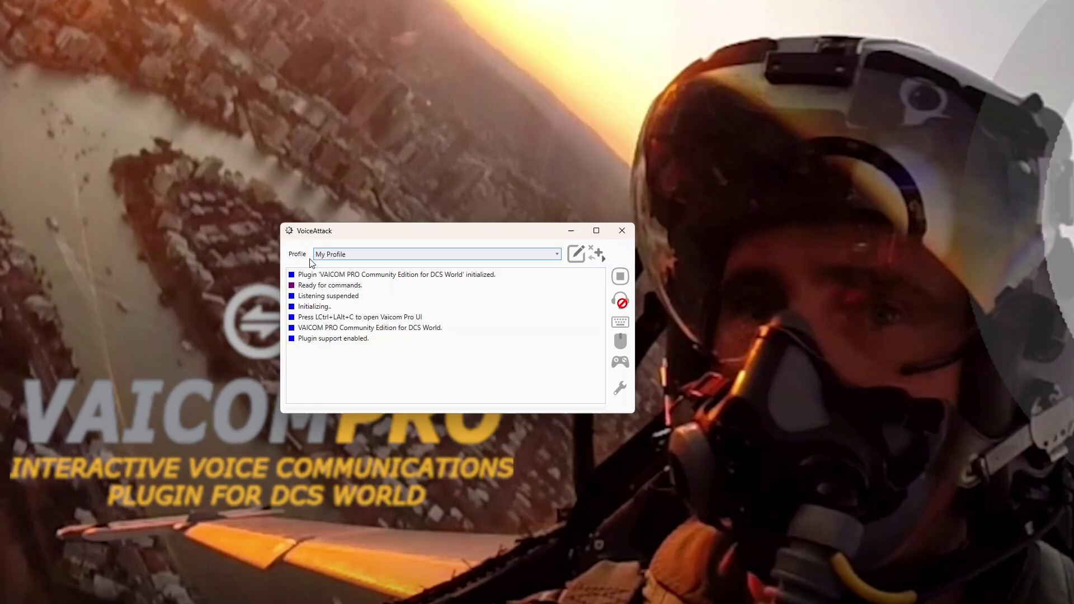
left_click(353, 253)
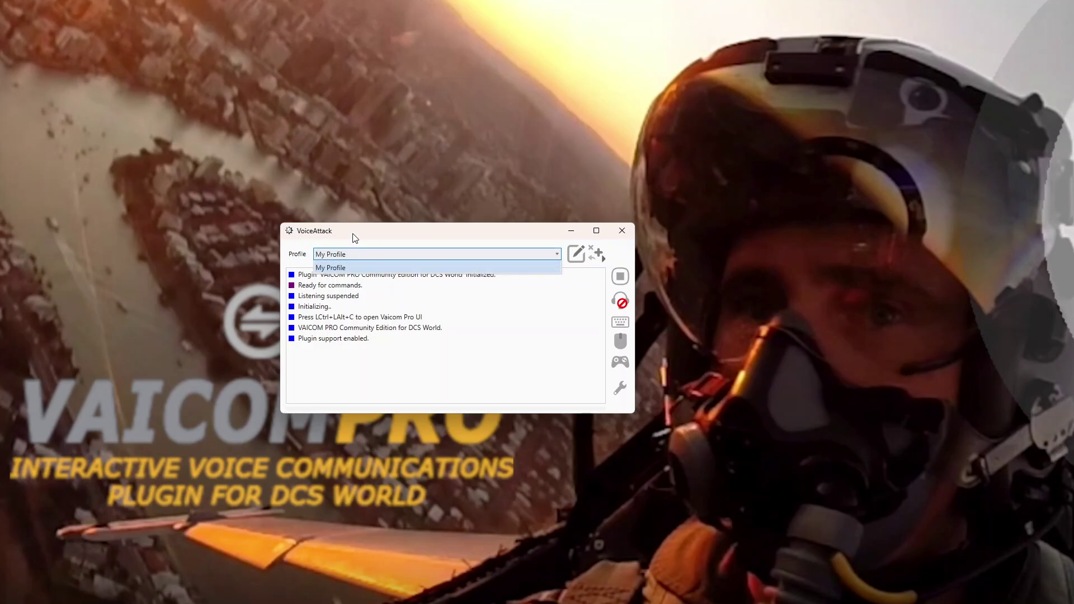
left_click(349, 255)
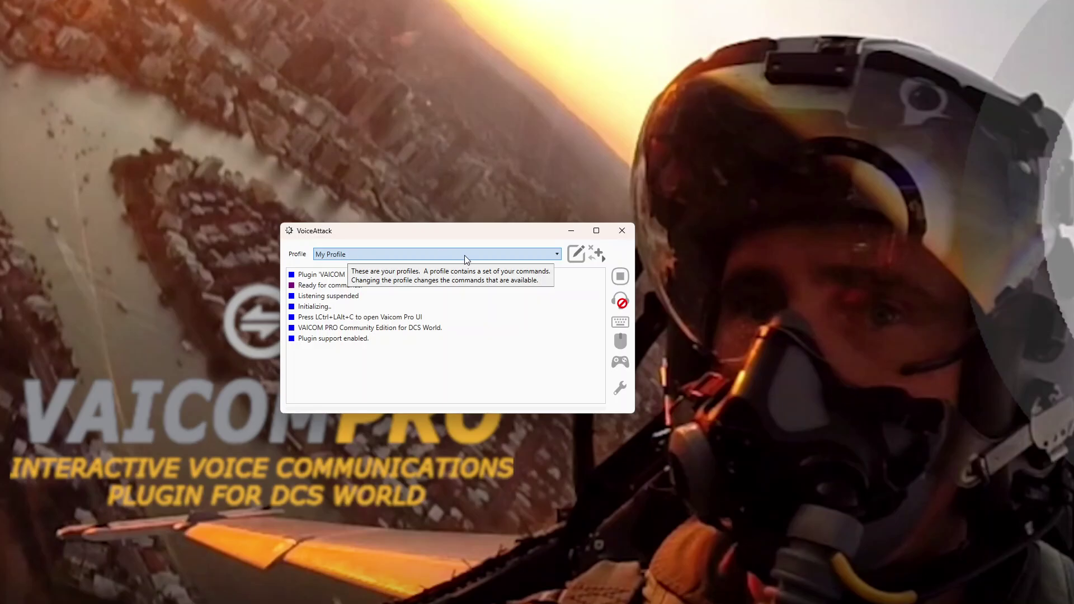
Import 'VAICOM PRO for DCS World.vap' from VAICOMPRO\Profiles, accepting the import warning.
left_click(597, 257)
left_click(637, 284)
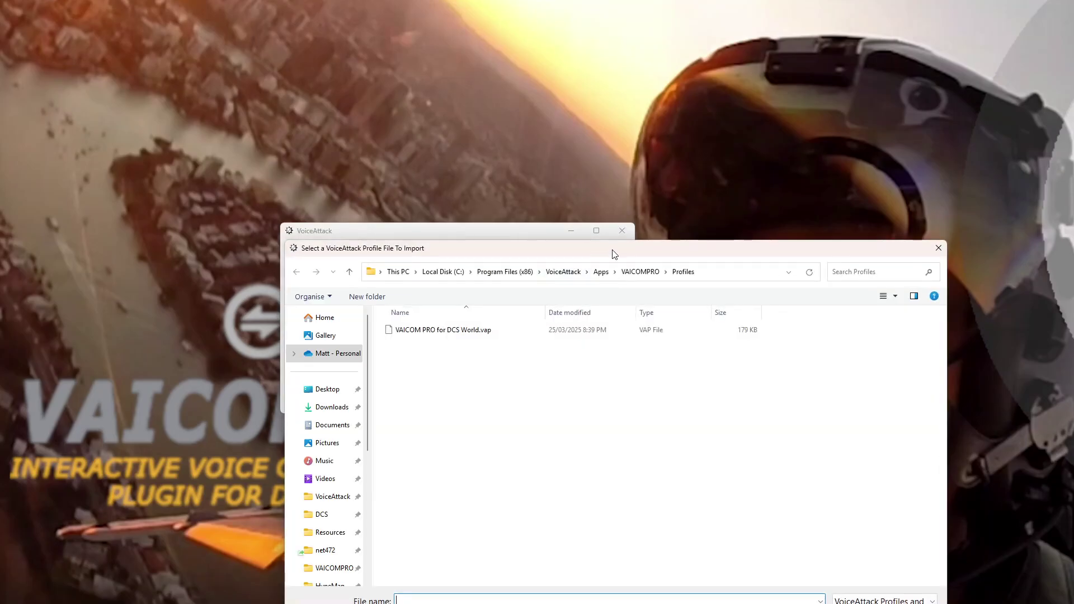
left_click_drag(611, 252, 510, 92)
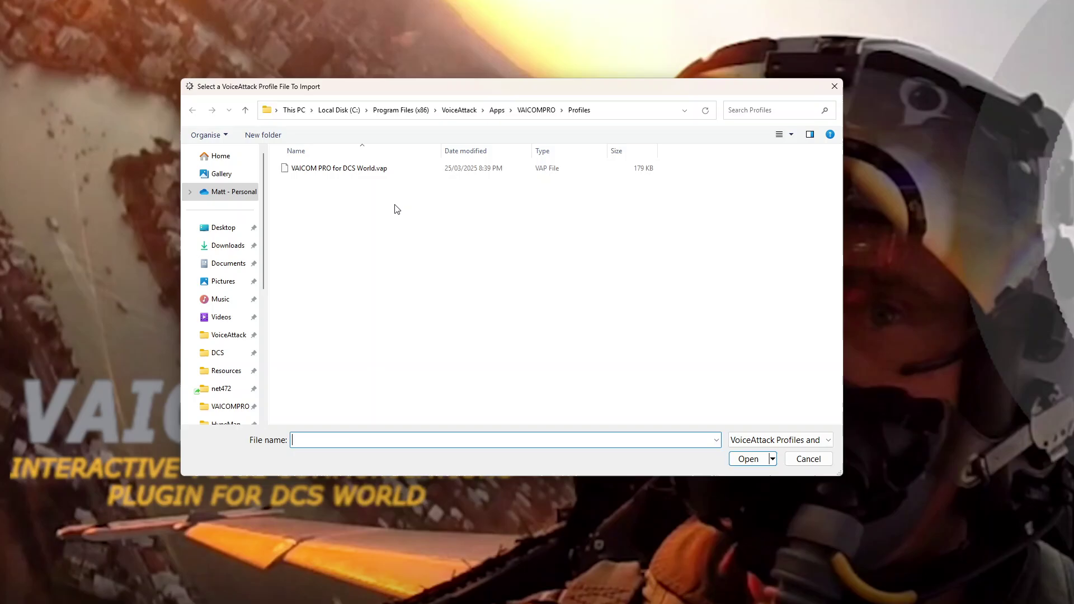
left_click(338, 177)
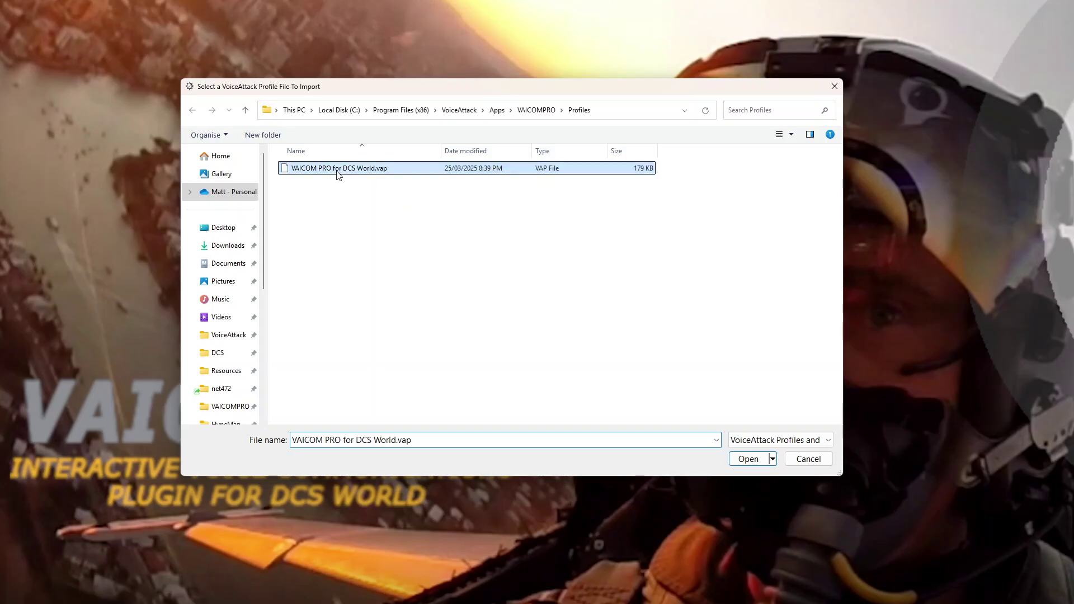
left_click(745, 459)
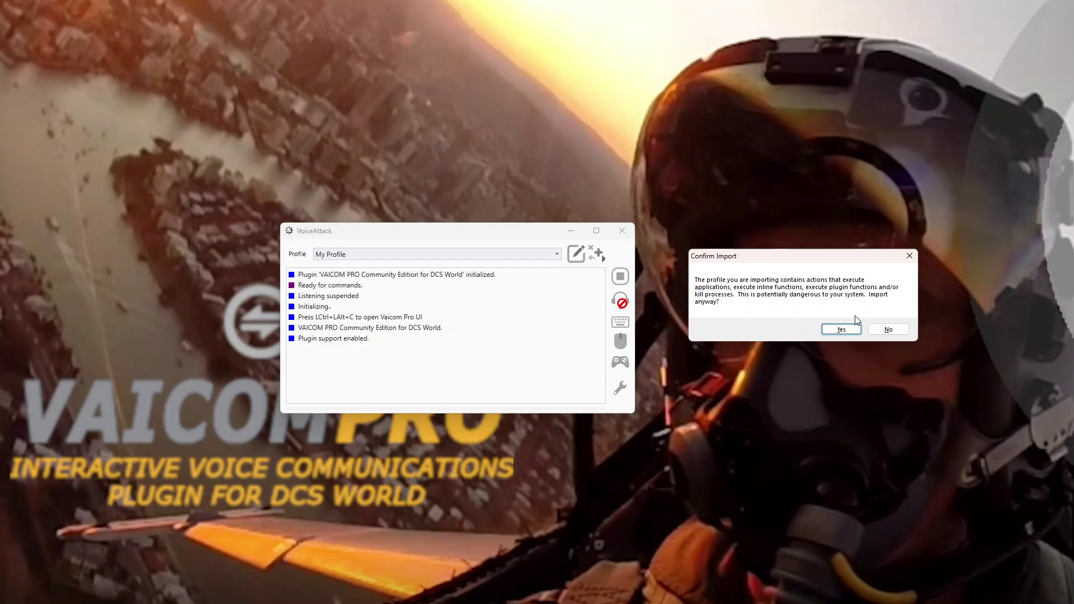
left_click(844, 330)
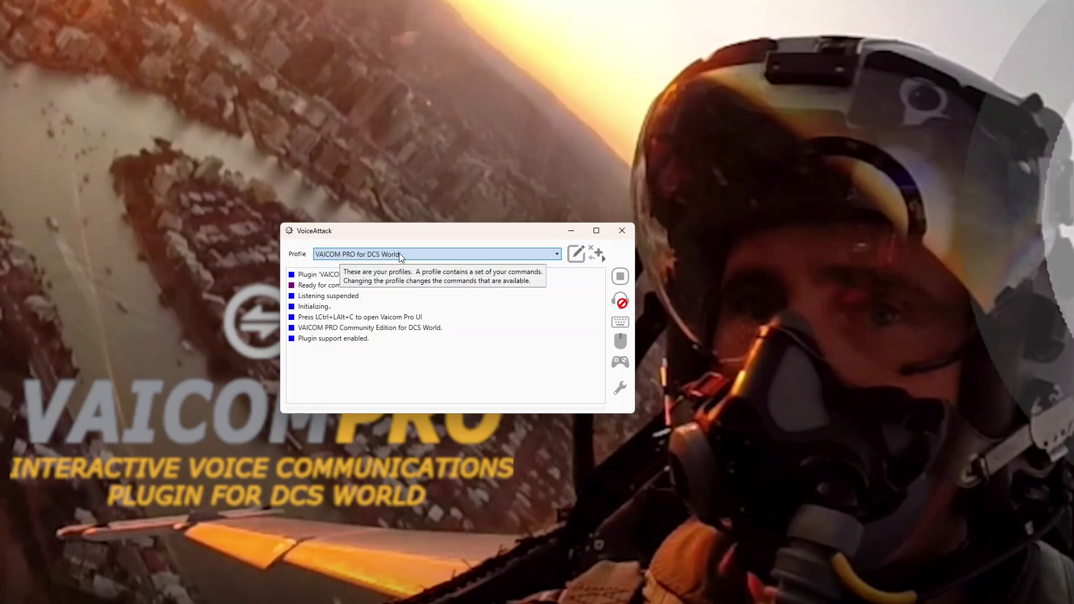
Open the VAICOM PRO window with Ctrl+Alt+C and place it beside VoiceAttack.
left_click_drag(450, 231, 470, 232)
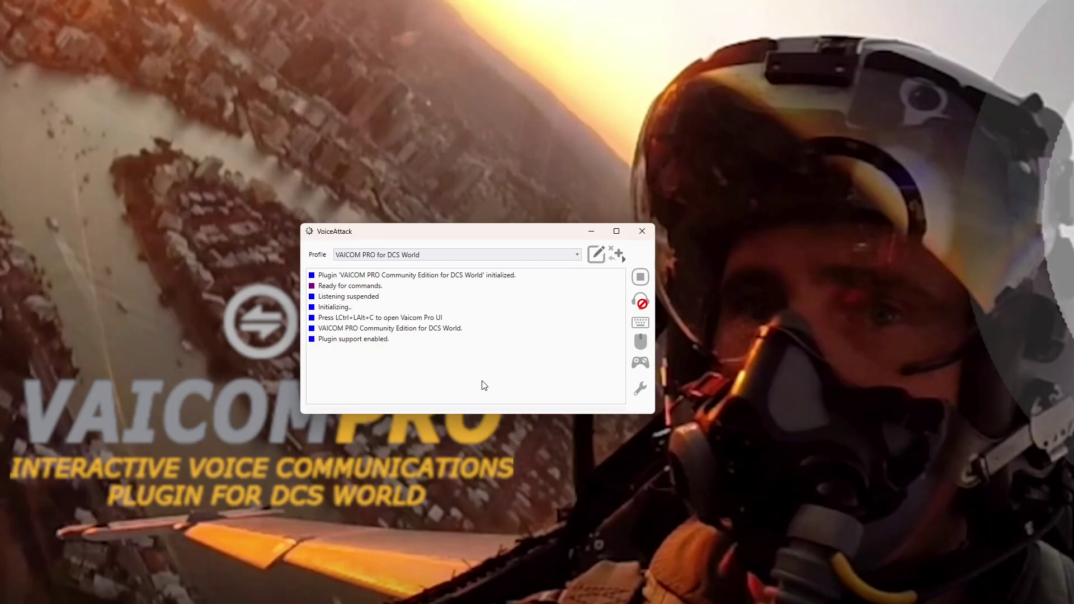
key("ctrl+alt+c")
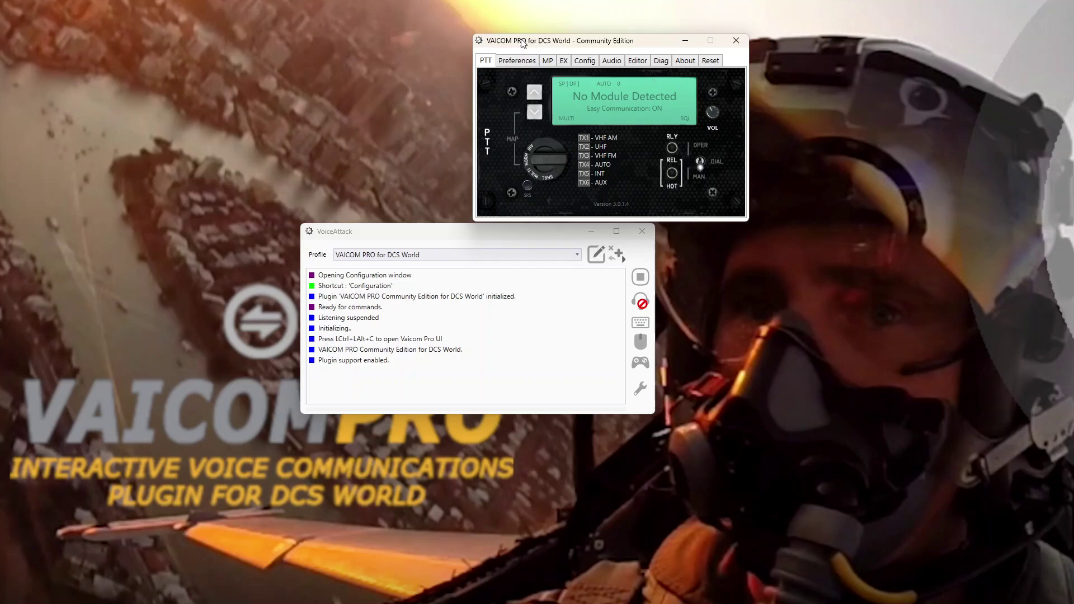
left_click_drag(527, 54, 713, 237)
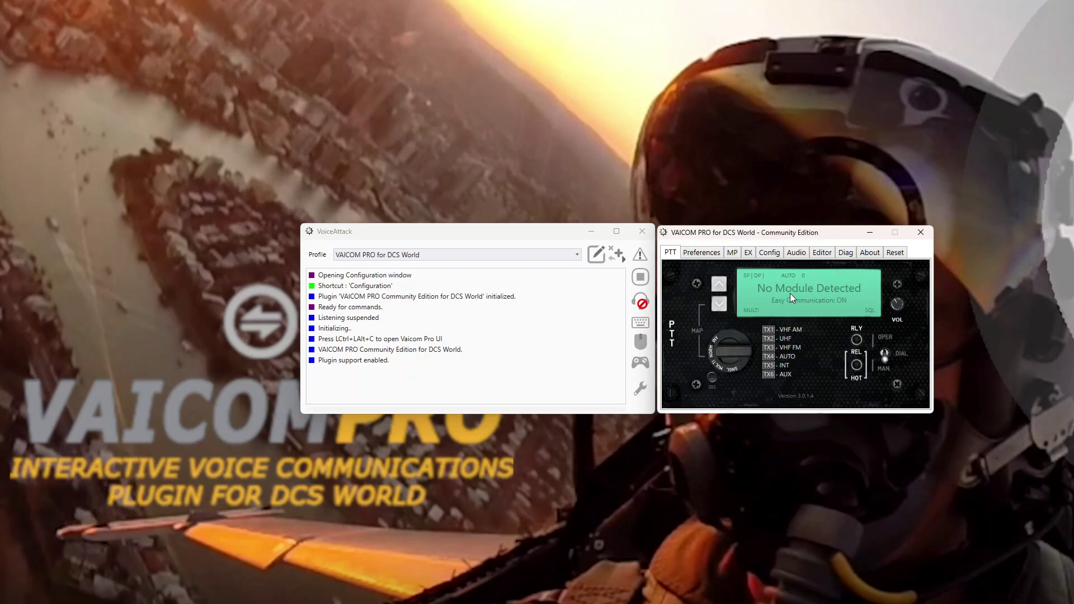
On the VAICOM PRO Editor page, start inspecting the profile's keywords.
left_click(824, 252)
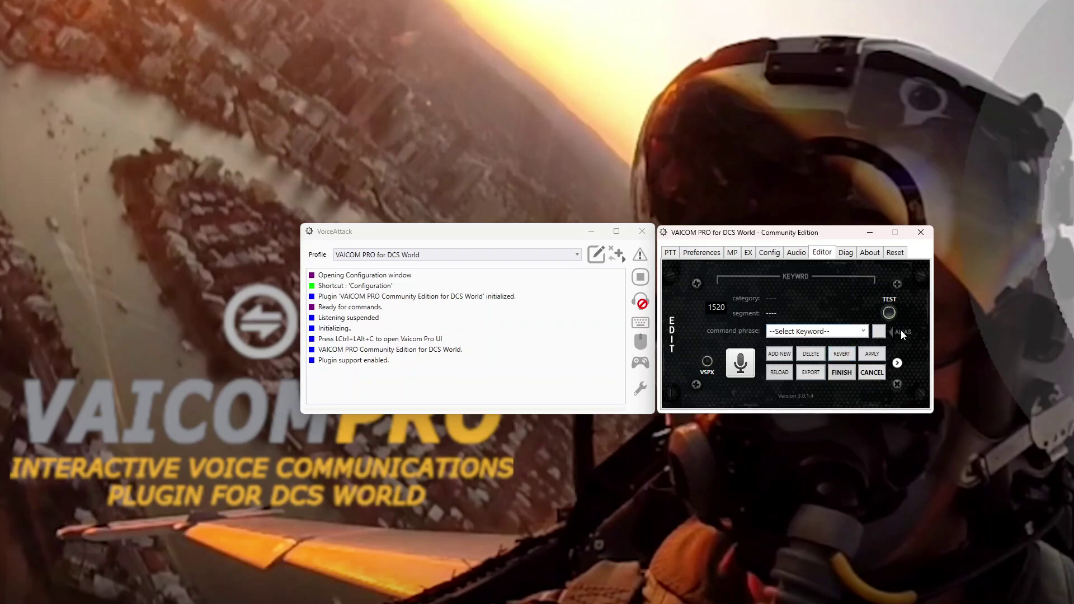
left_click(891, 313)
Page through PTT, Preferences, MP, EX, Config, Audio, Editor, Diag and About, ending on Reset.
left_click(670, 253)
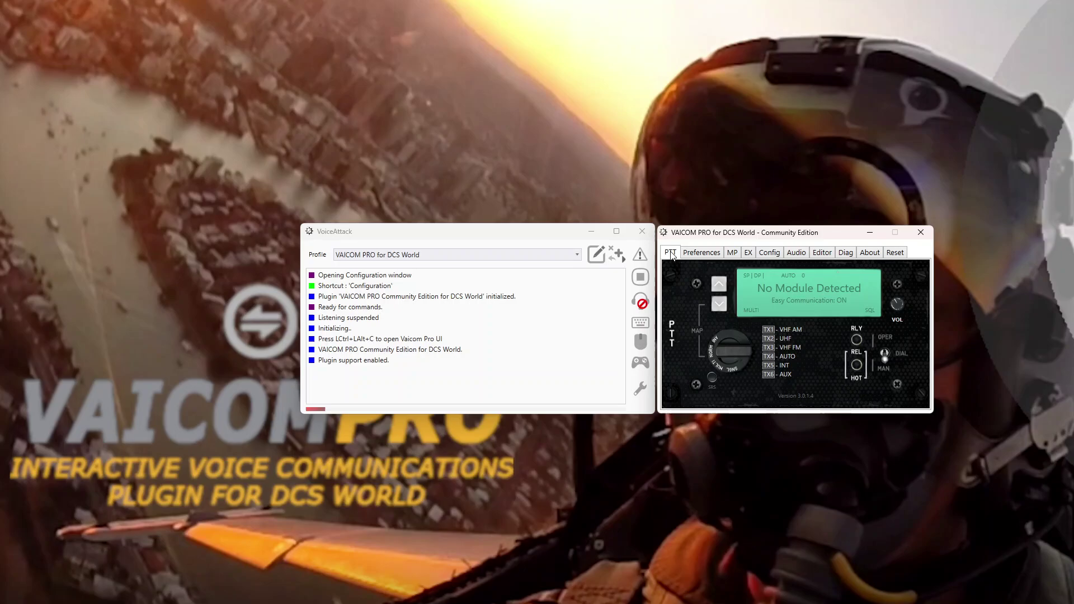
left_click(701, 253)
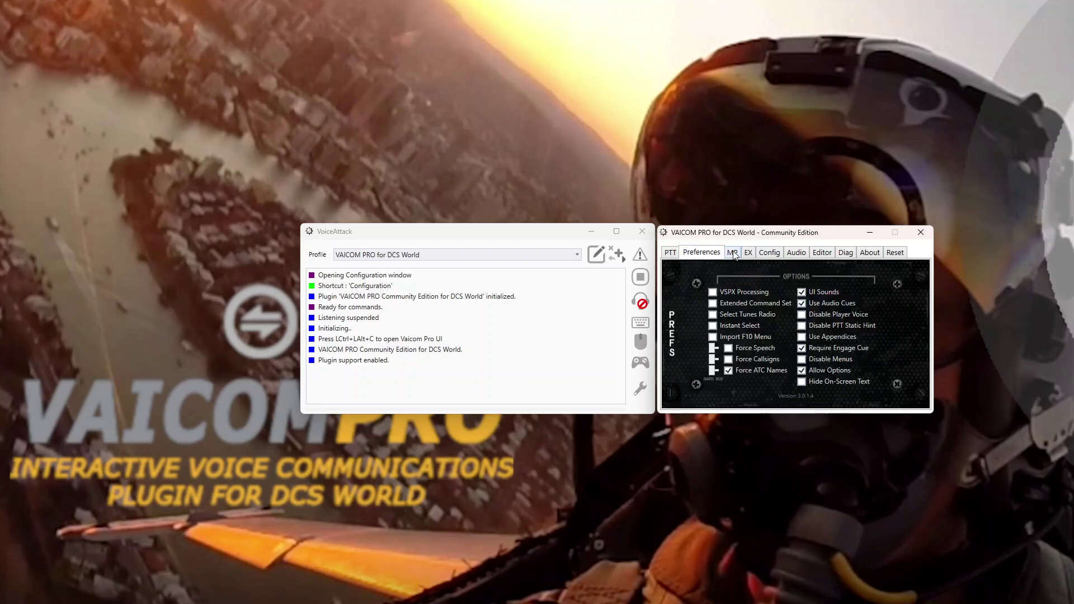
left_click(732, 253)
left_click(748, 253)
left_click(769, 253)
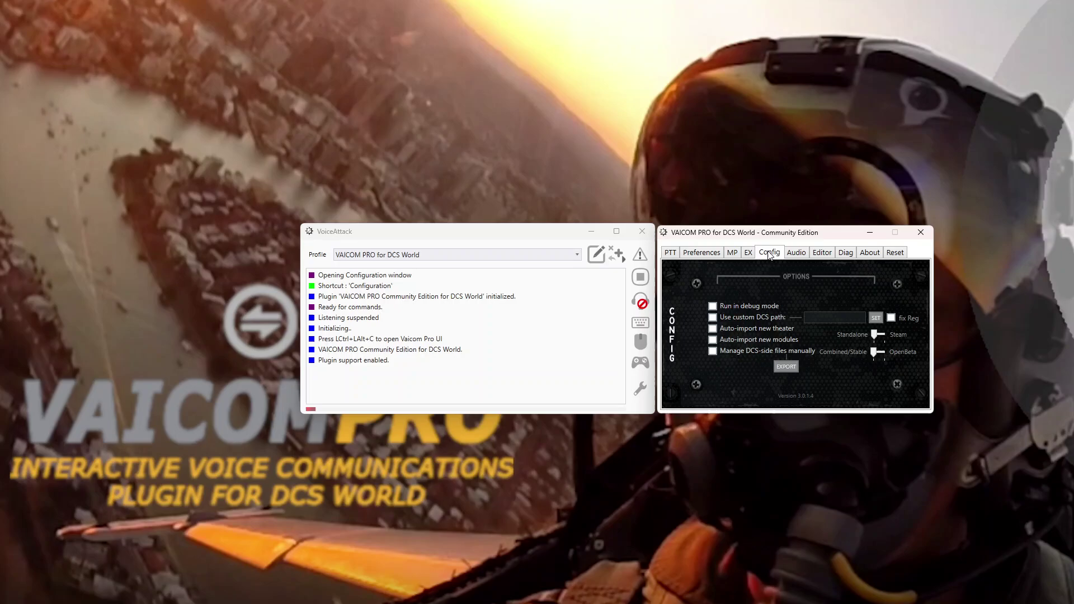
left_click(796, 253)
left_click(822, 252)
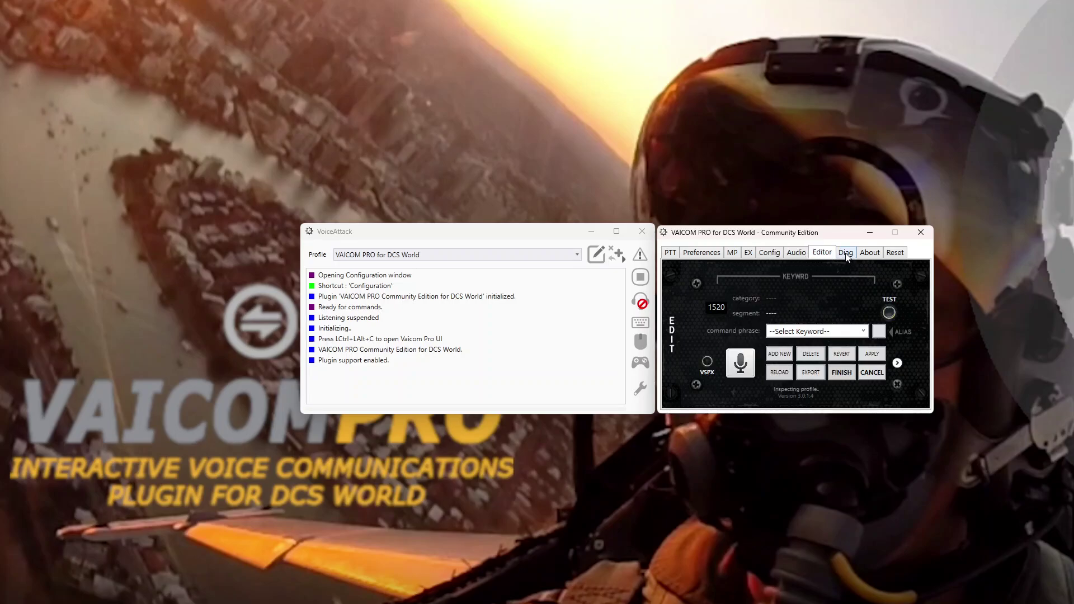
left_click(847, 253)
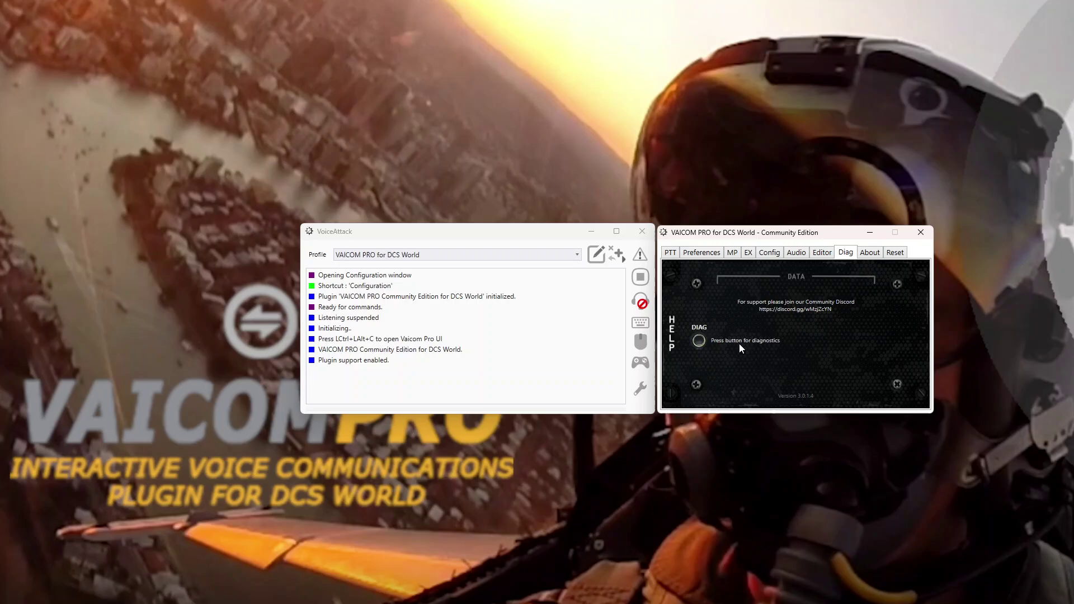
left_click(874, 255)
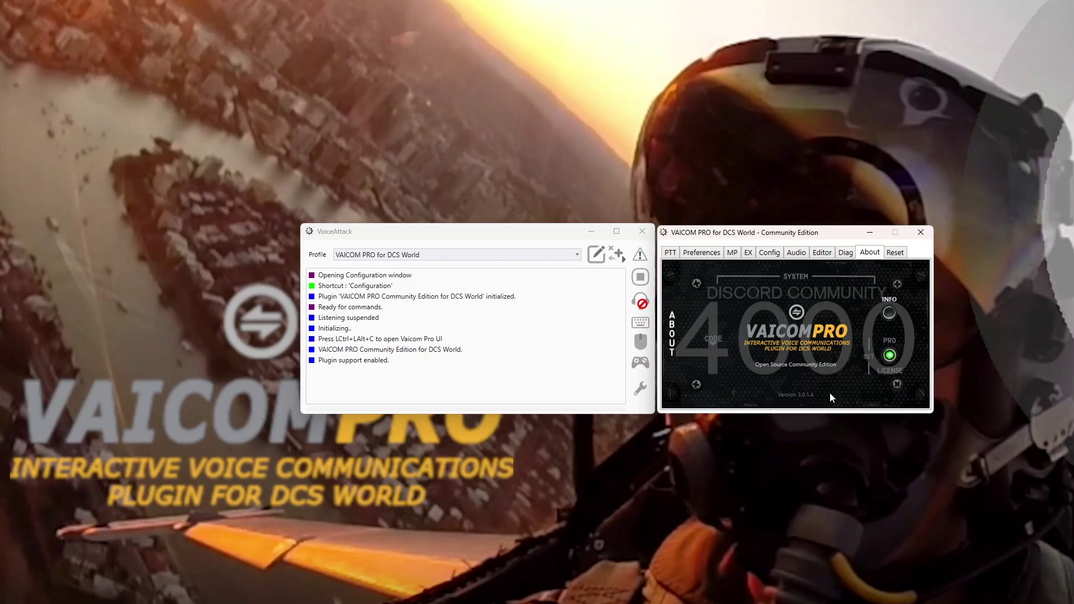
left_click(897, 254)
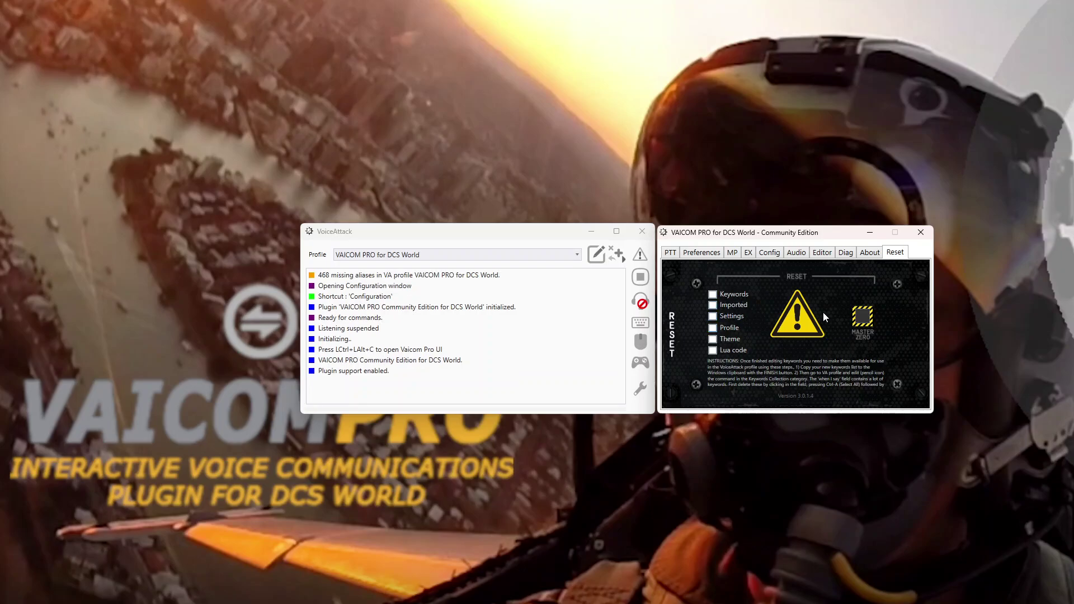
Finish keyword editing on the Editor page and acknowledge the Modified database notice.
left_click(822, 252)
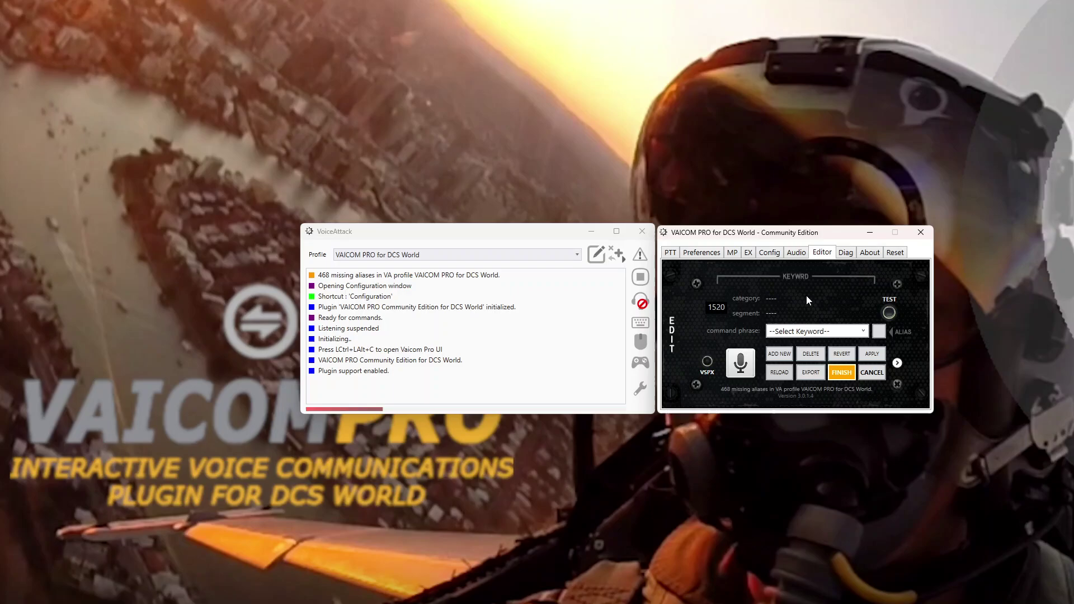
left_click(843, 371)
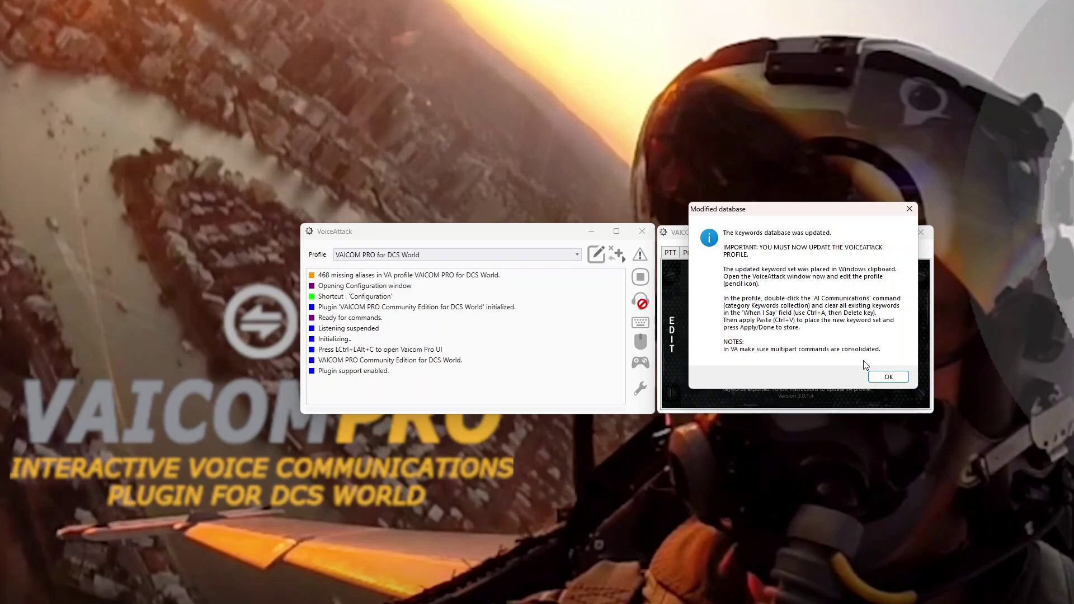
left_click(888, 377)
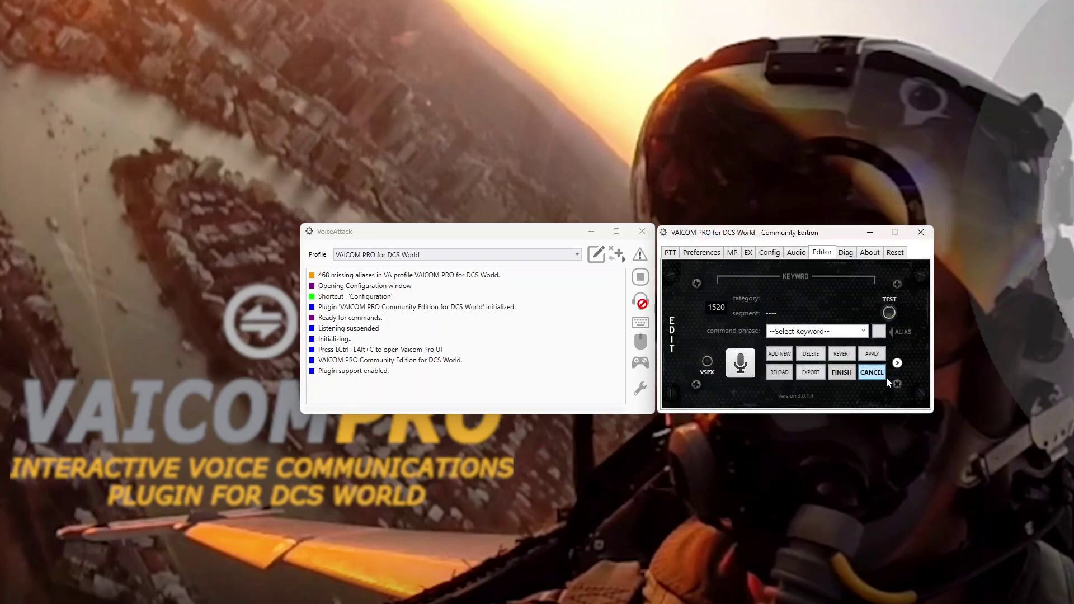
Edit the VAICOM PRO for DCS World profile and scroll to its Keyword Collections group.
left_click(594, 260)
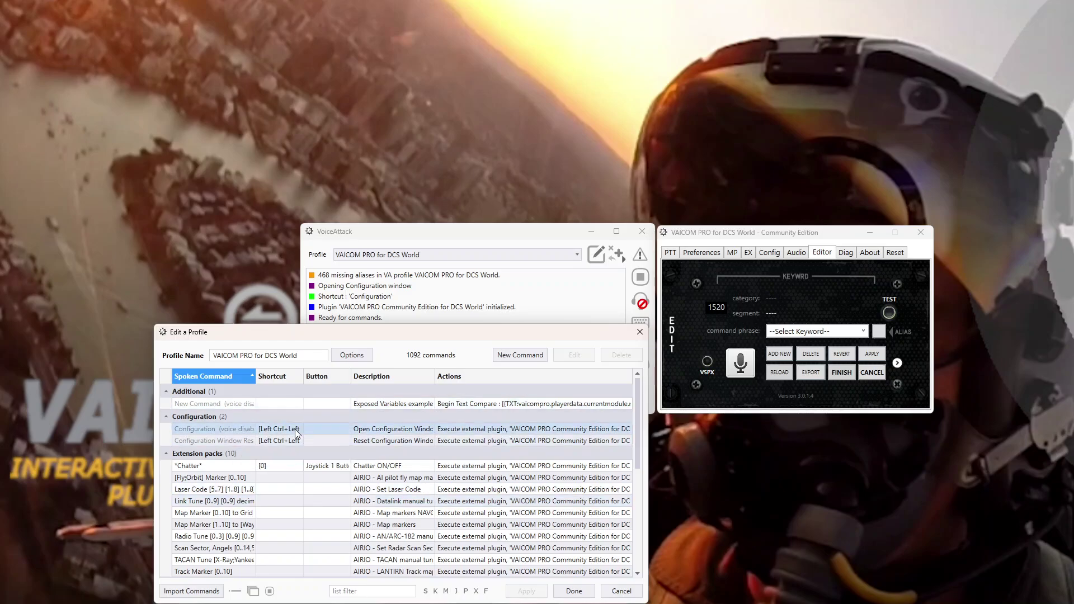
scroll(364, 465, "down", 8)
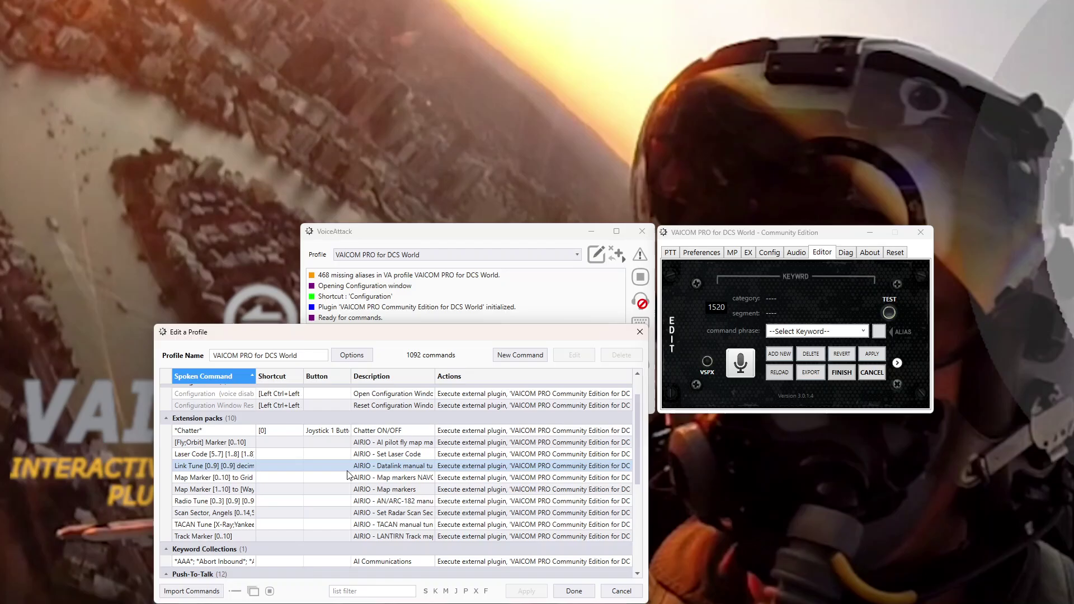
scroll(347, 471, "up", 5)
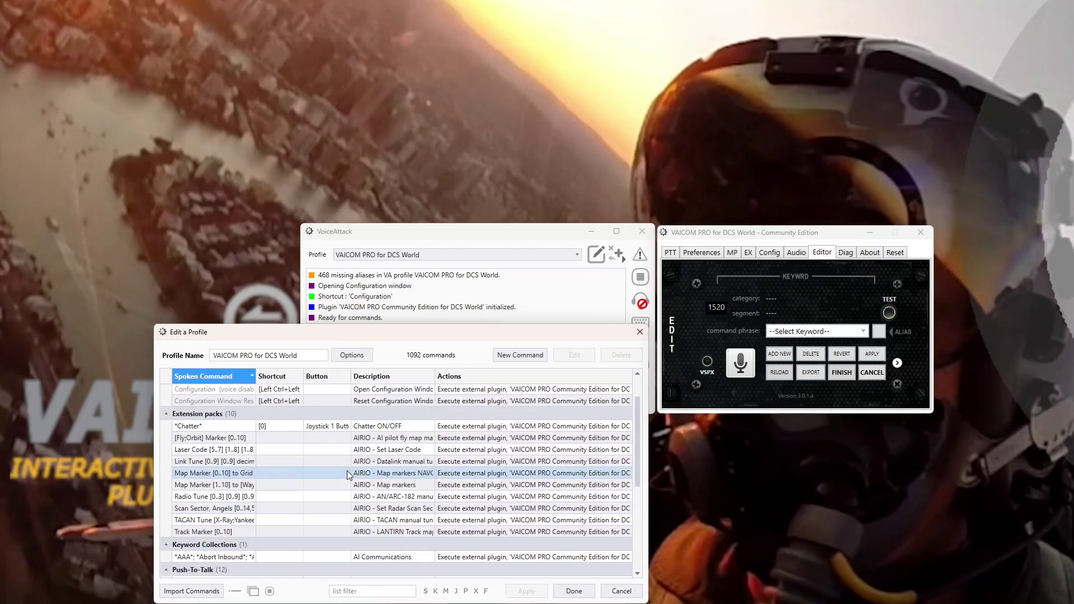
scroll(347, 471, "down", 2)
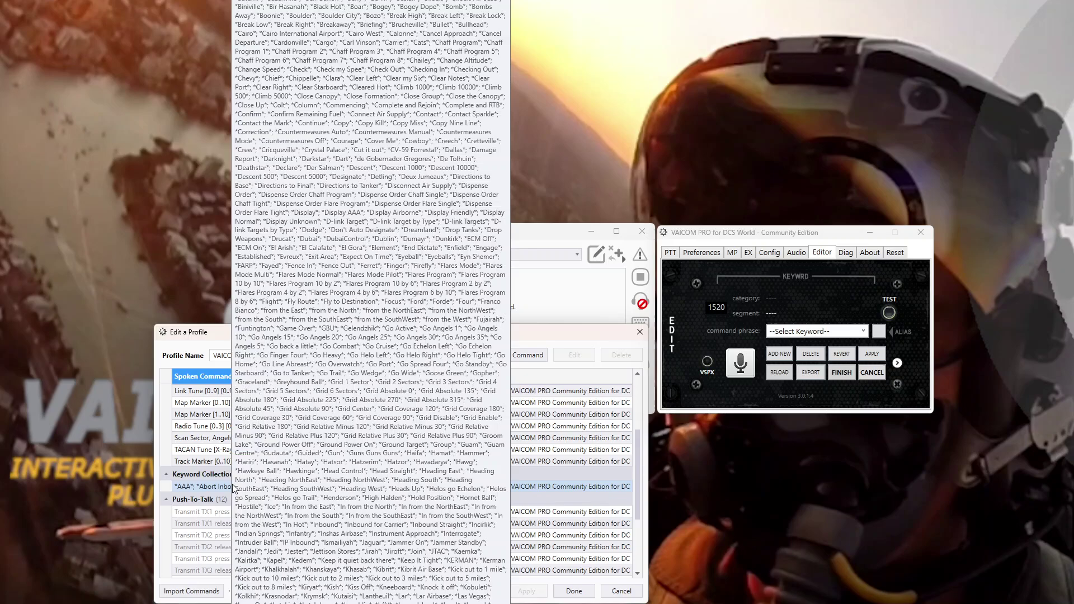
left_click(238, 593)
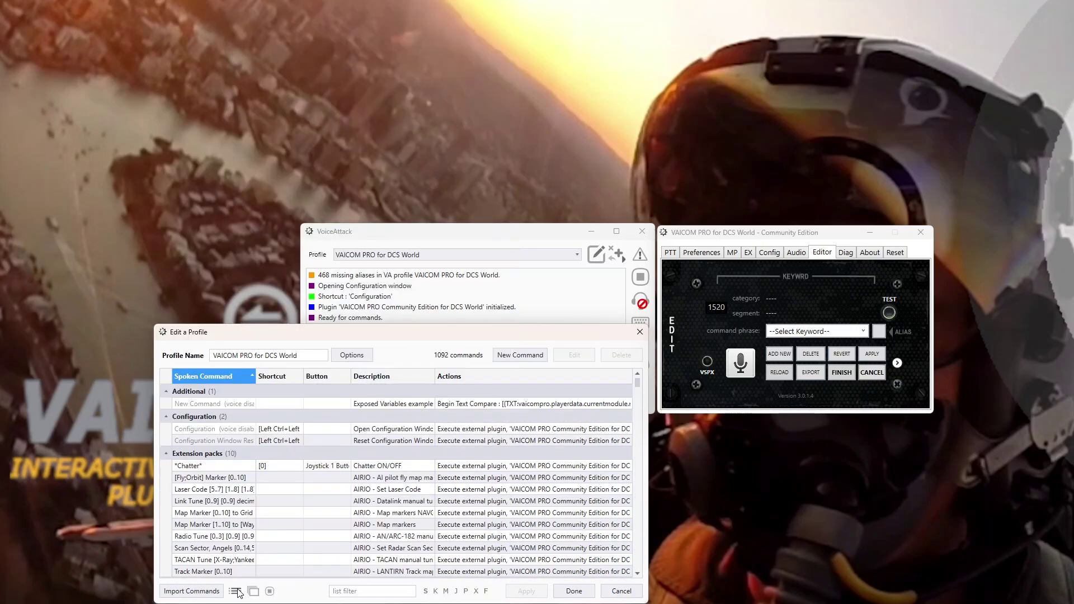
scroll(271, 533, "down", 5)
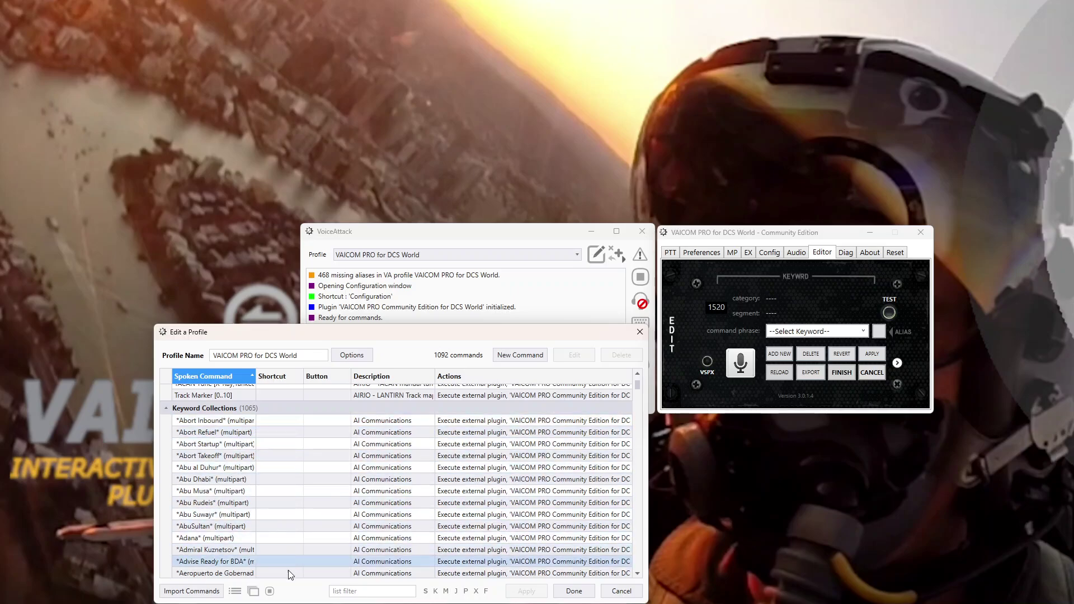
left_click(236, 593)
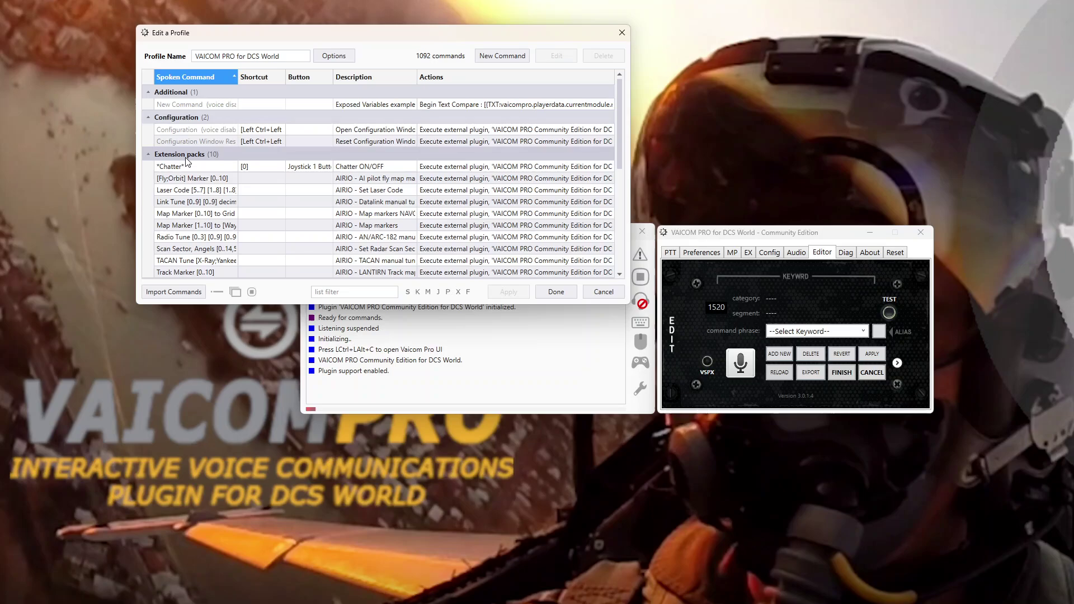
scroll(197, 165, "down", 2)
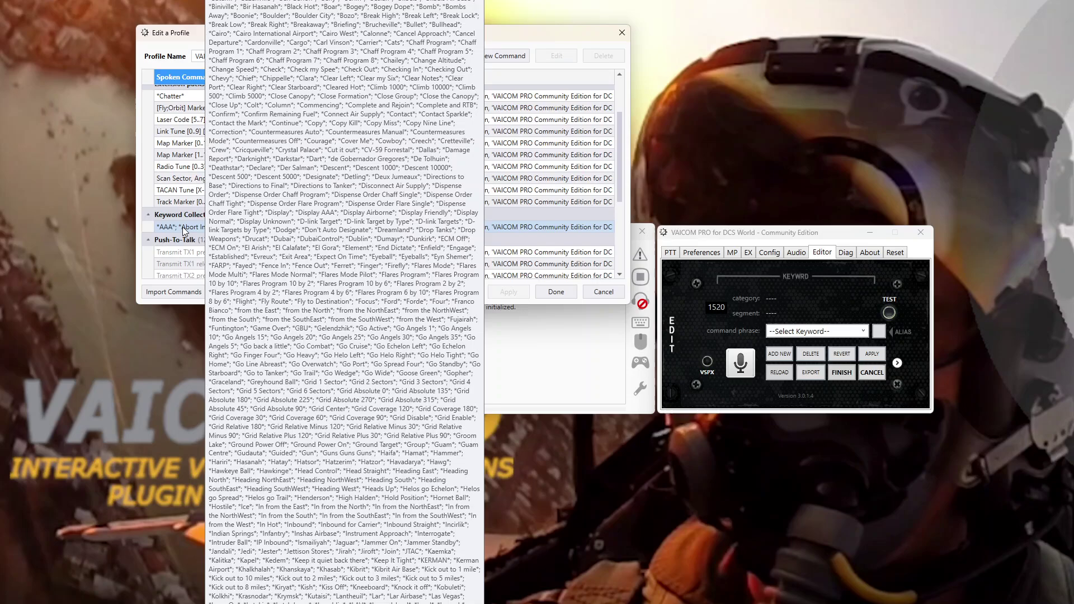
Replace the *AAA* command's When I say phrases with the pasted keyword set, then apply and close.
double_click(183, 227)
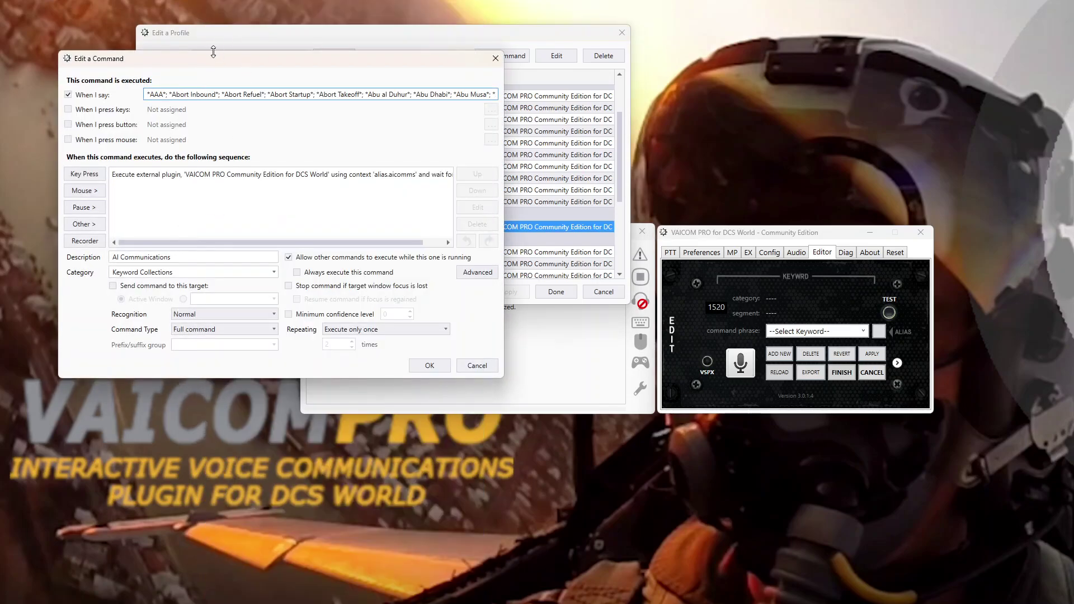
left_click_drag(213, 51, 258, 133)
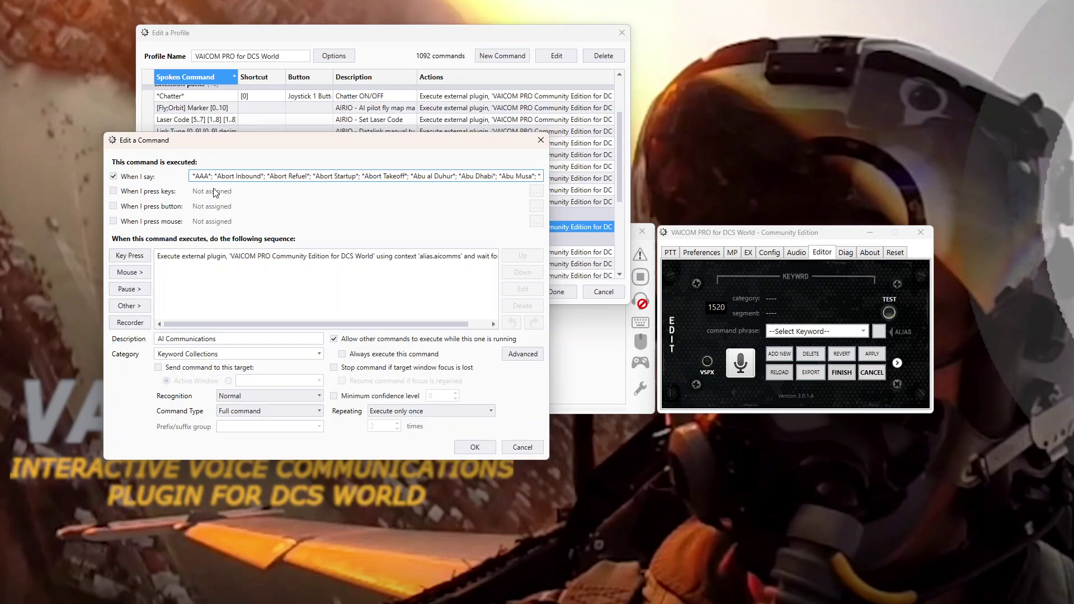
left_click(279, 258)
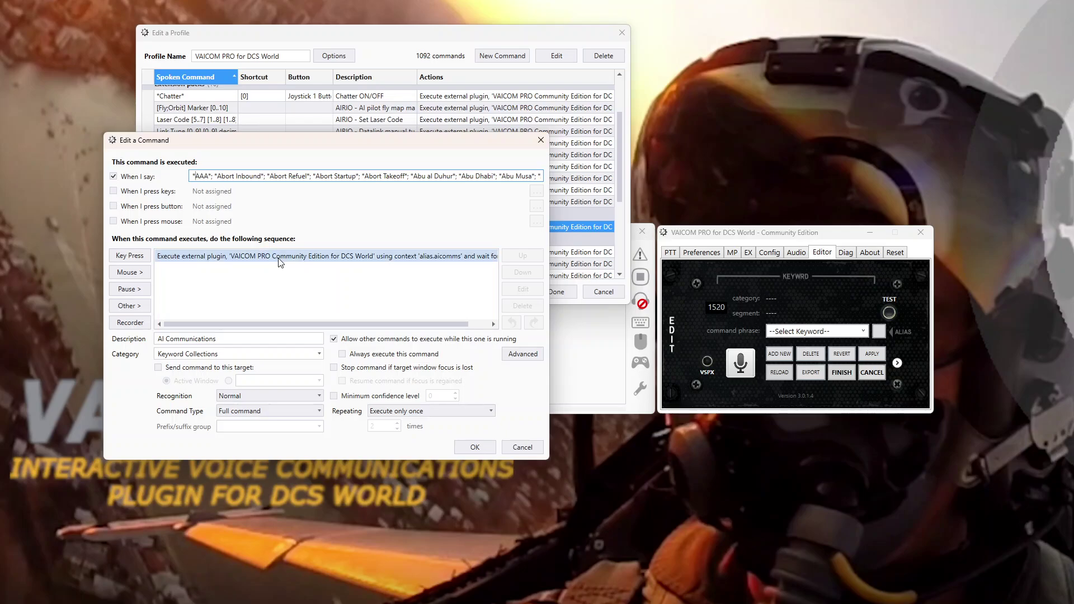
key("shift+Tab")
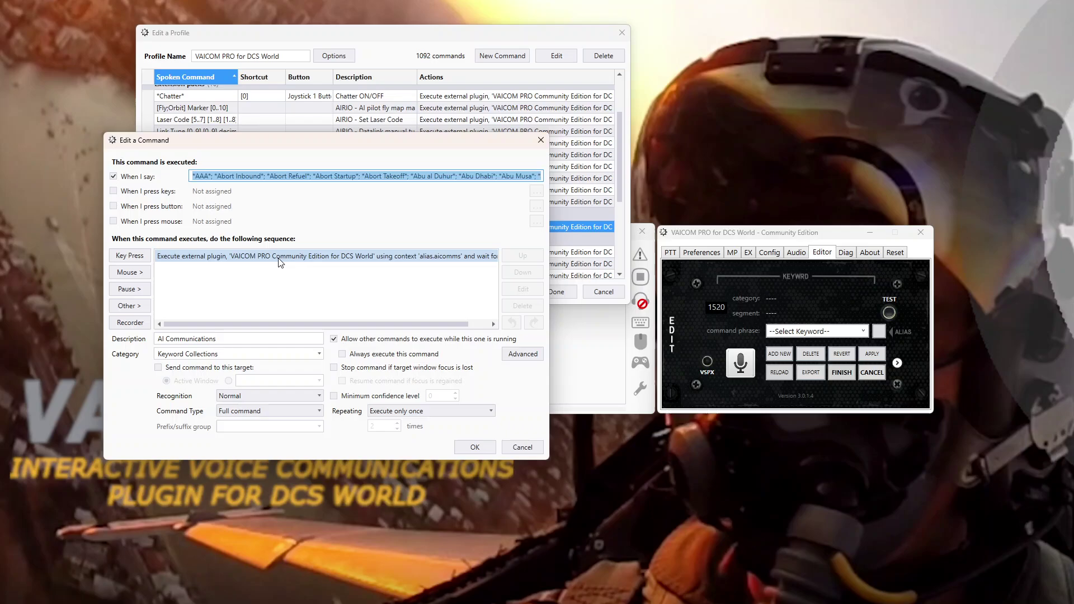
key("End")
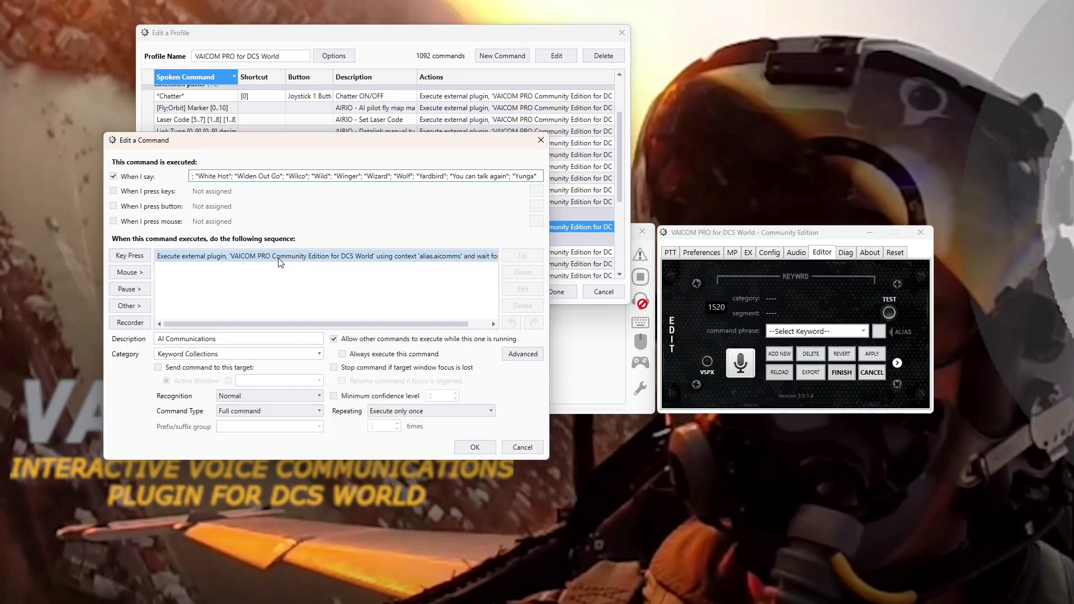
left_click(465, 446)
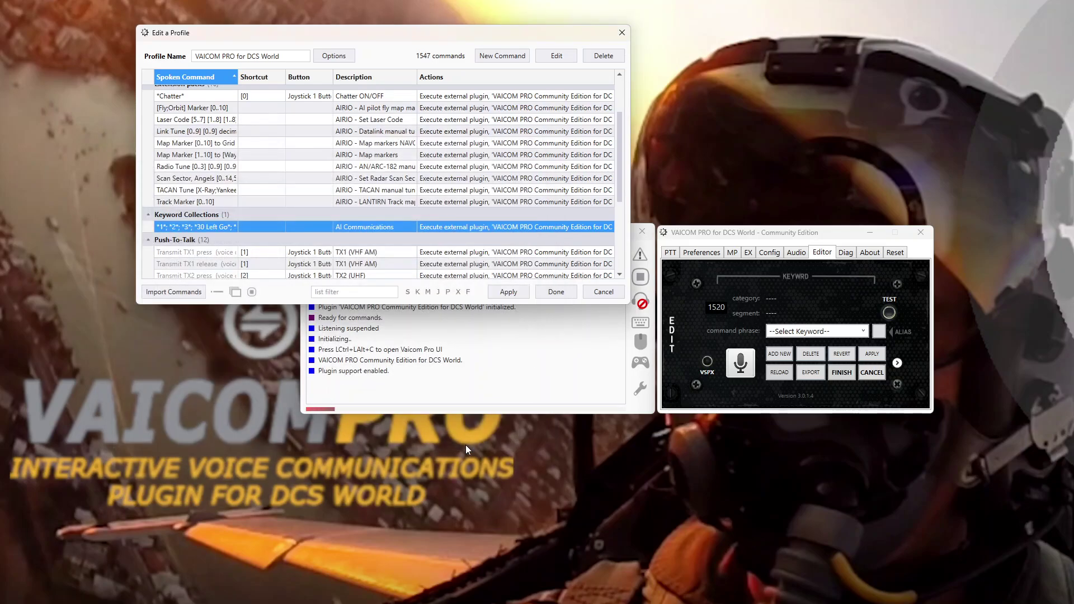
left_click(505, 293)
left_click(555, 292)
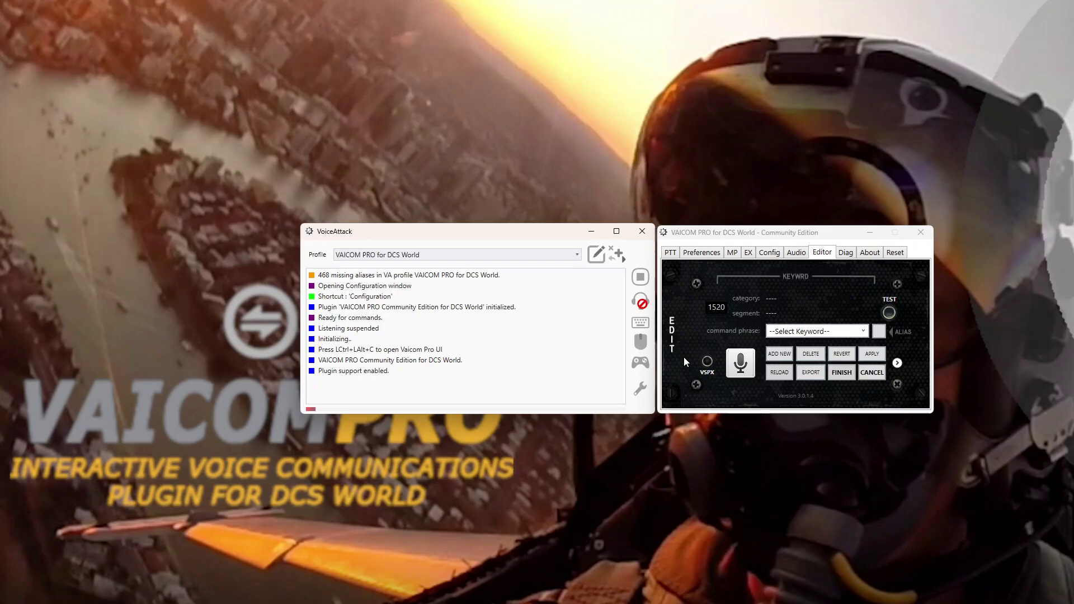
left_click(889, 313)
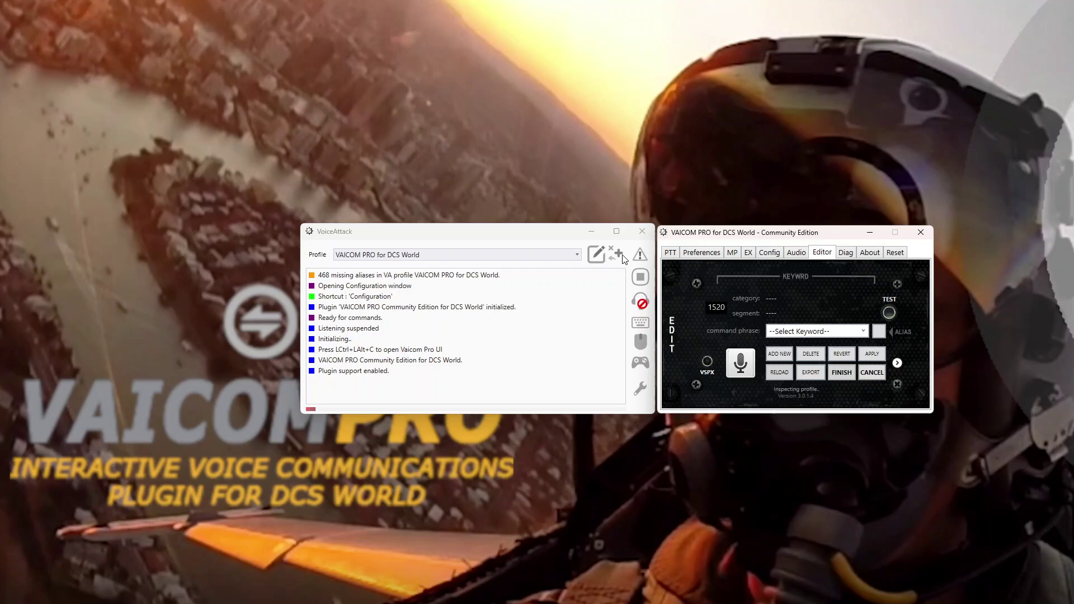
left_click_drag(533, 235, 533, 236)
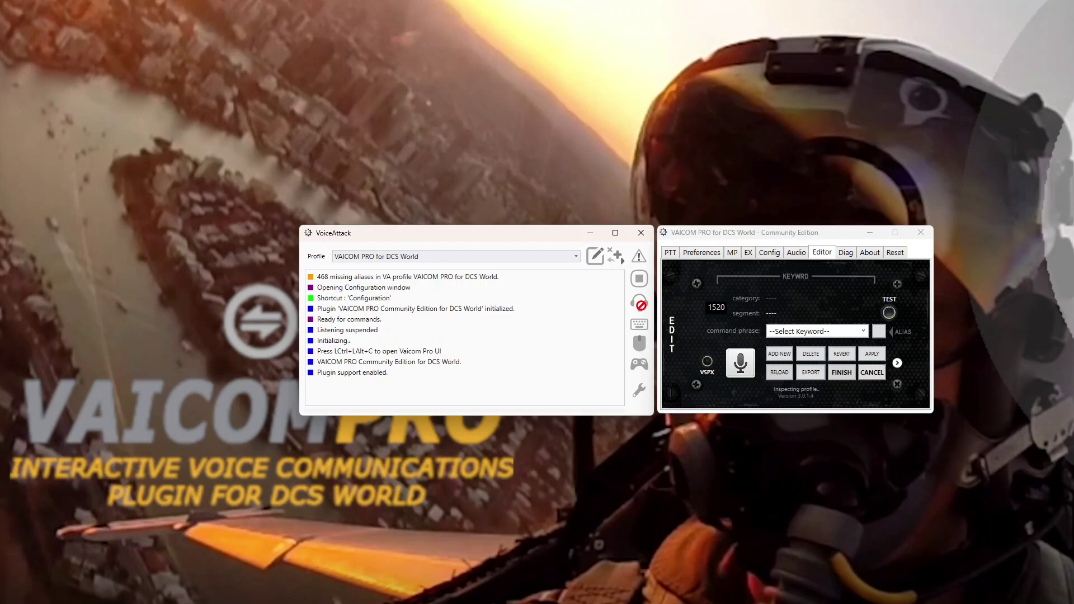
Step through the Preferences, MP and EX pages to reach the Config page.
left_click(707, 252)
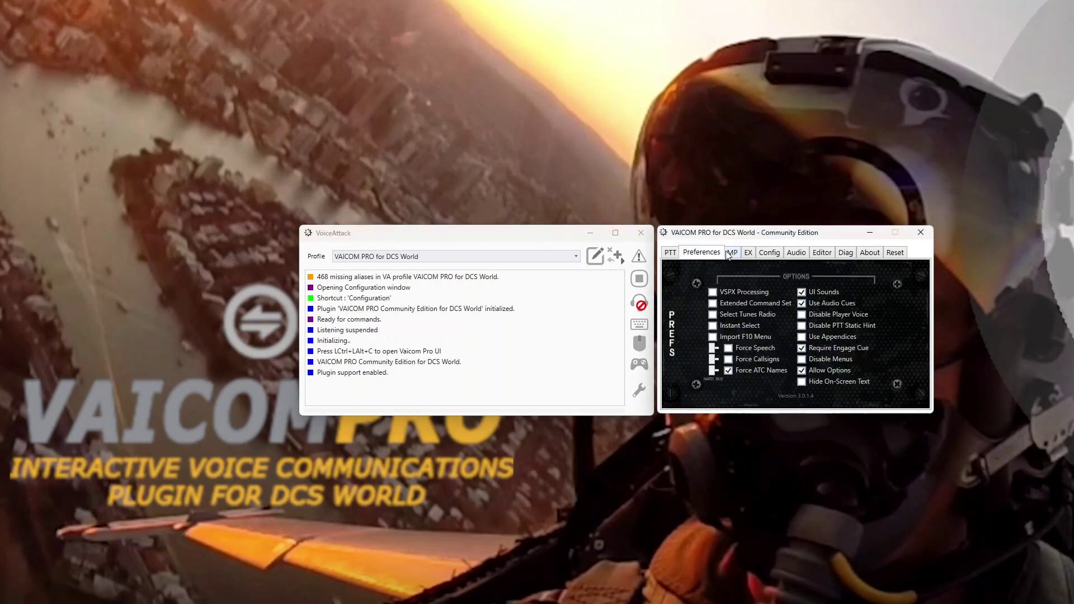
left_click(732, 253)
left_click(748, 253)
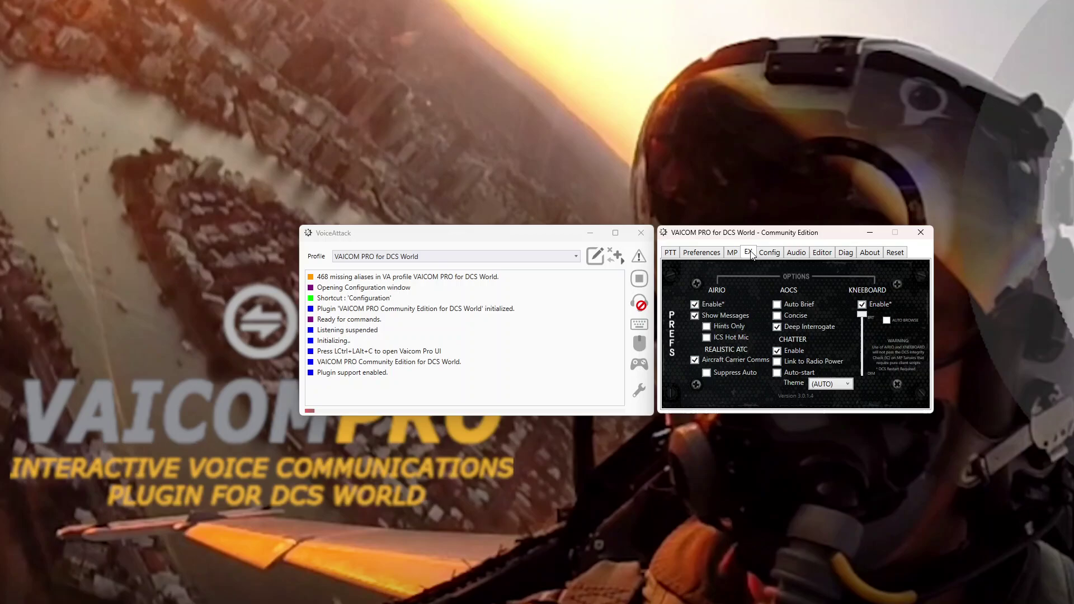
left_click(771, 252)
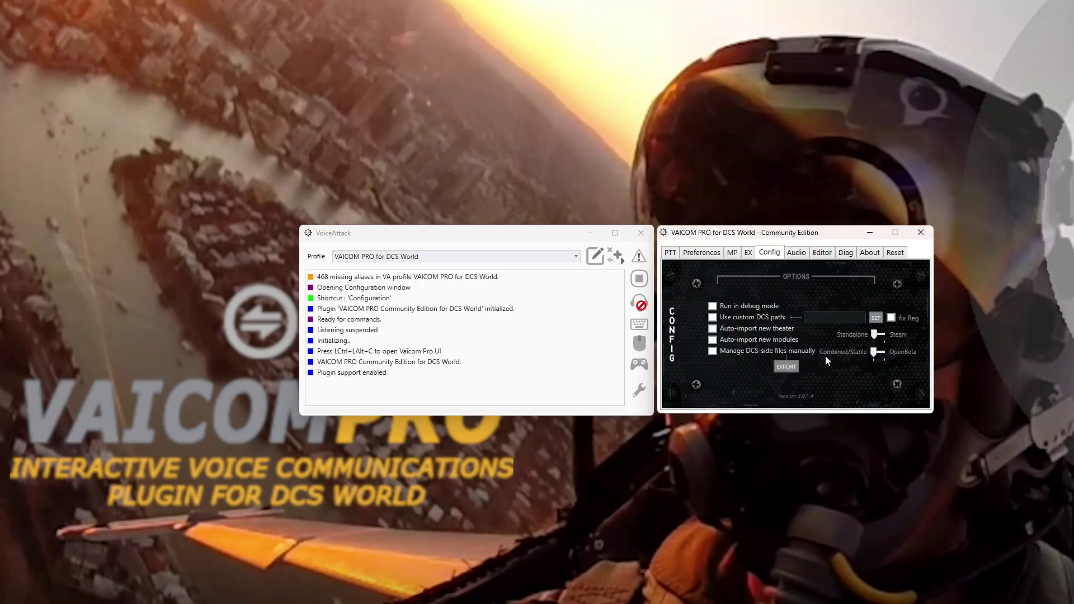